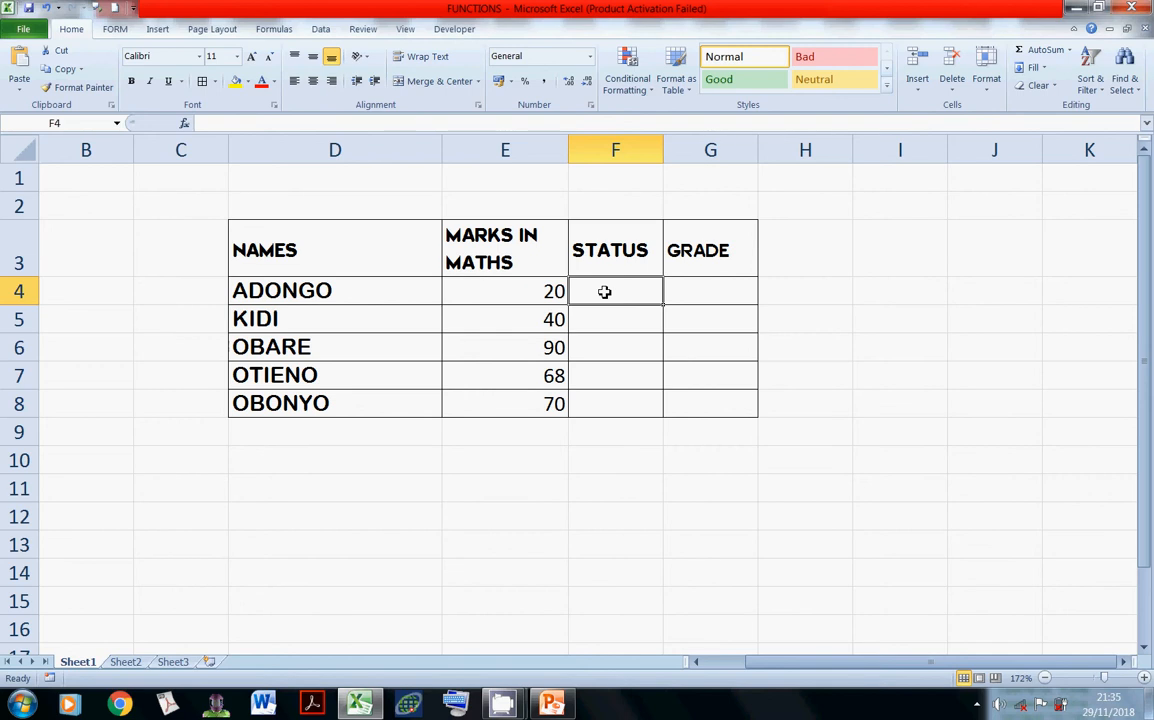
# Start an IF formula in F4 with the logical test E4>50
pyautogui.write('=')
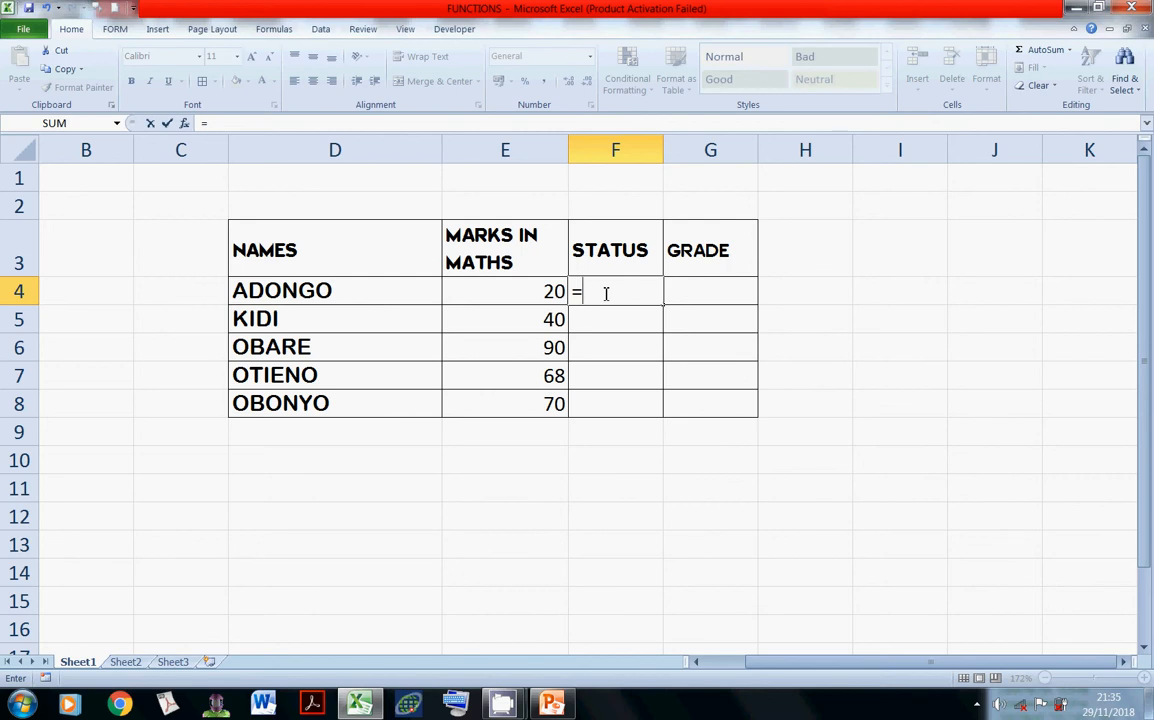
pyautogui.write('IF')
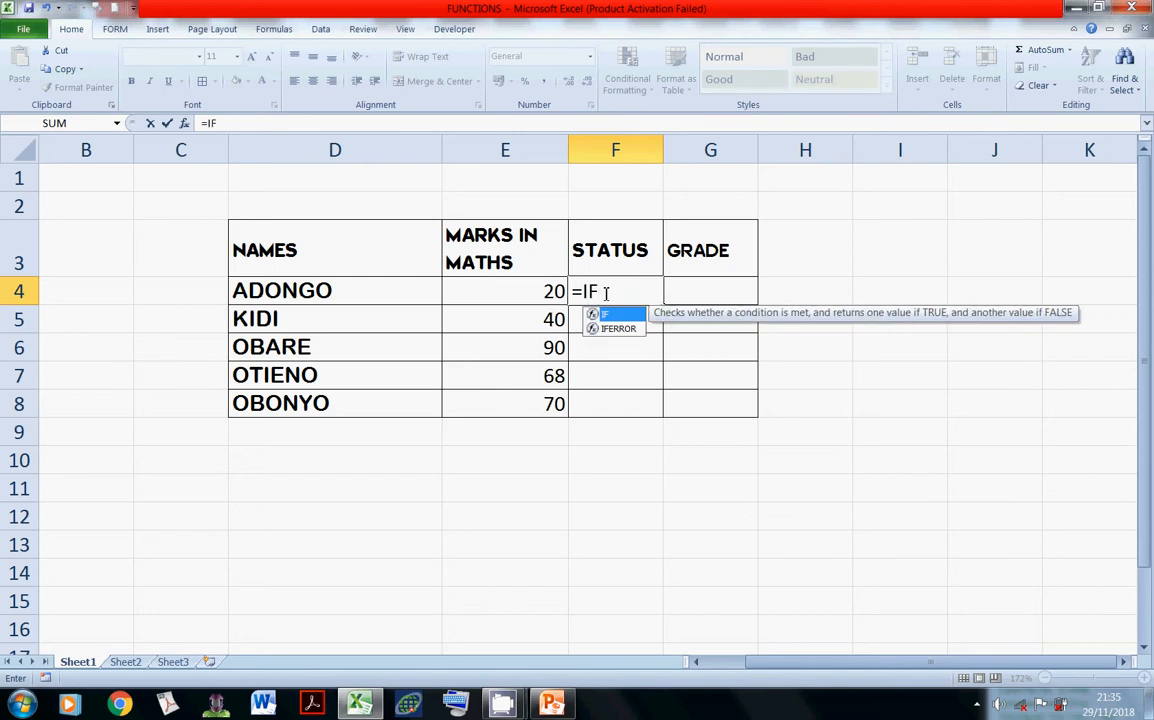
pyautogui.write('(')
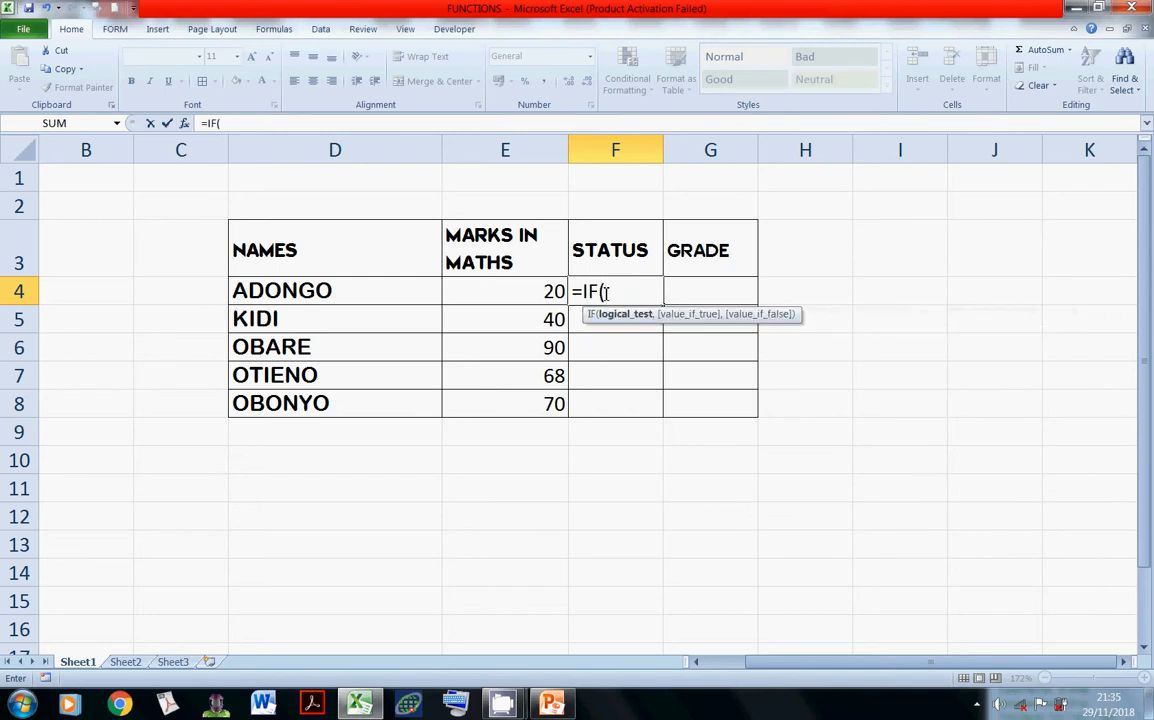
pyautogui.click(551, 294)
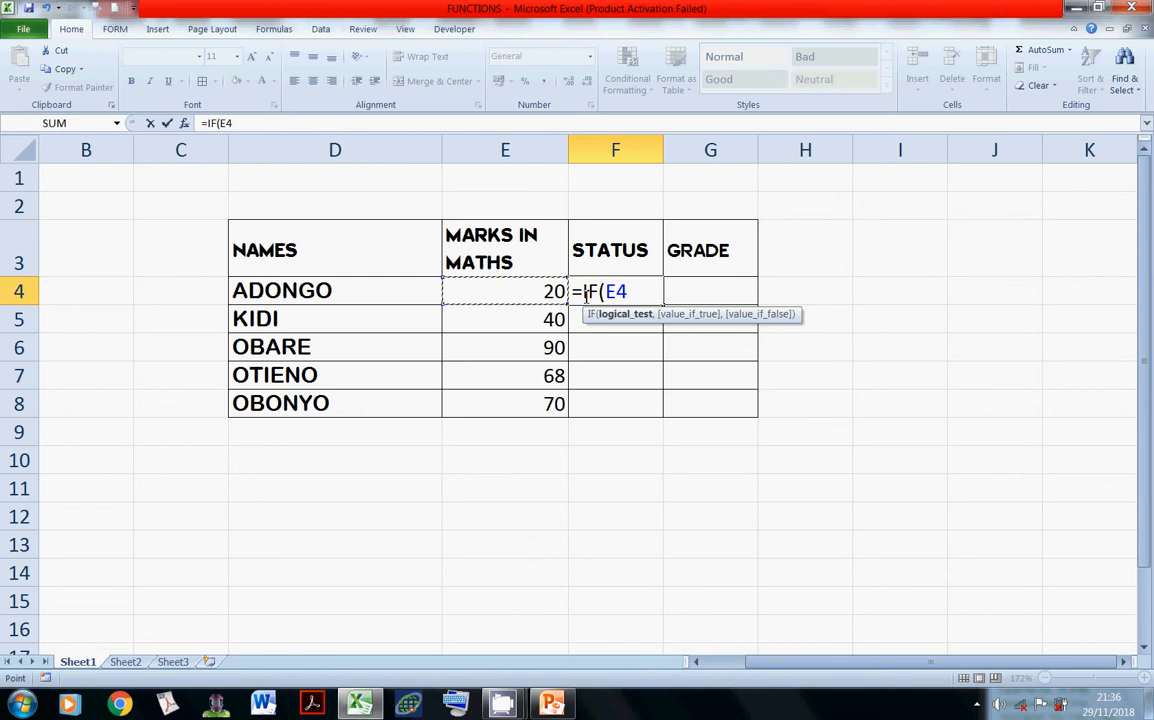
pyautogui.write('>50')
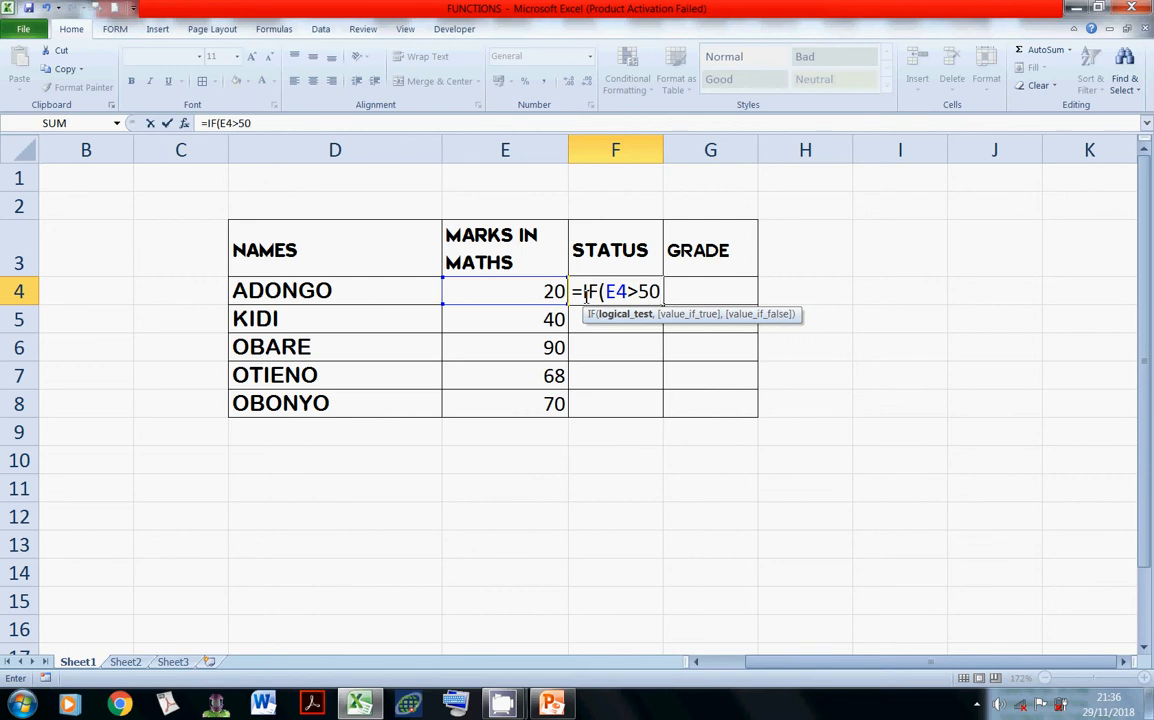
pyautogui.write(',')
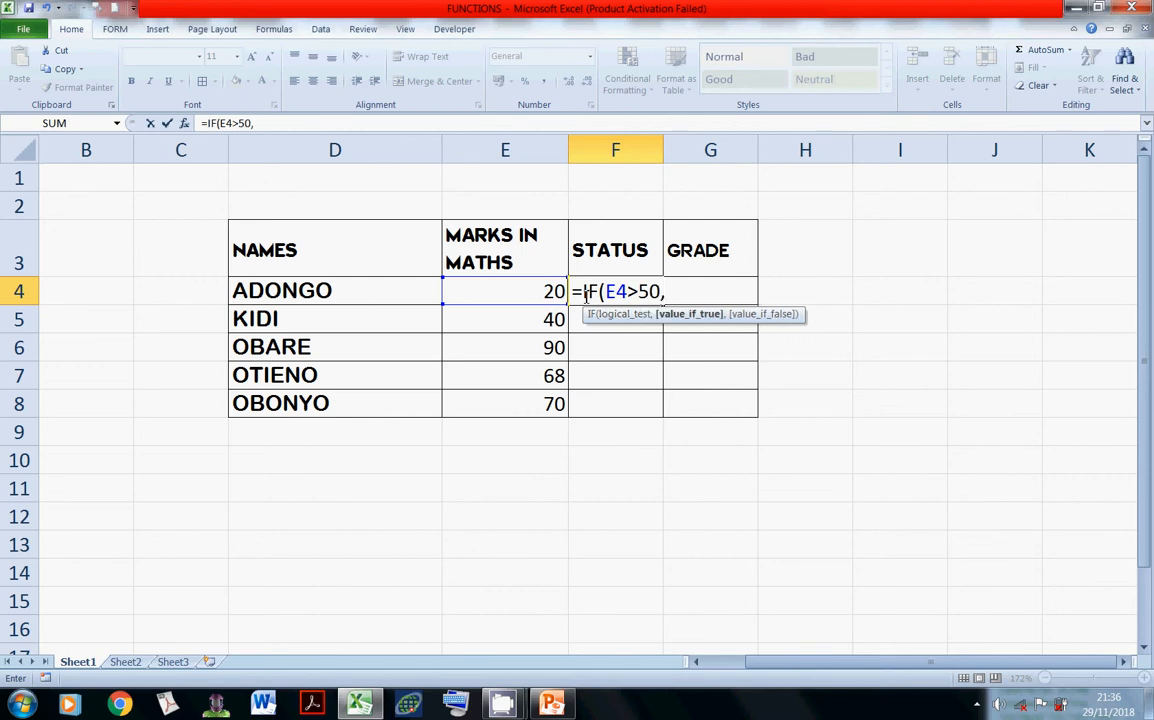
# Add "PASS" in quotation marks as the value if true in F4's IF formula
pyautogui.write('PASS')
pyautogui.click(667, 291)
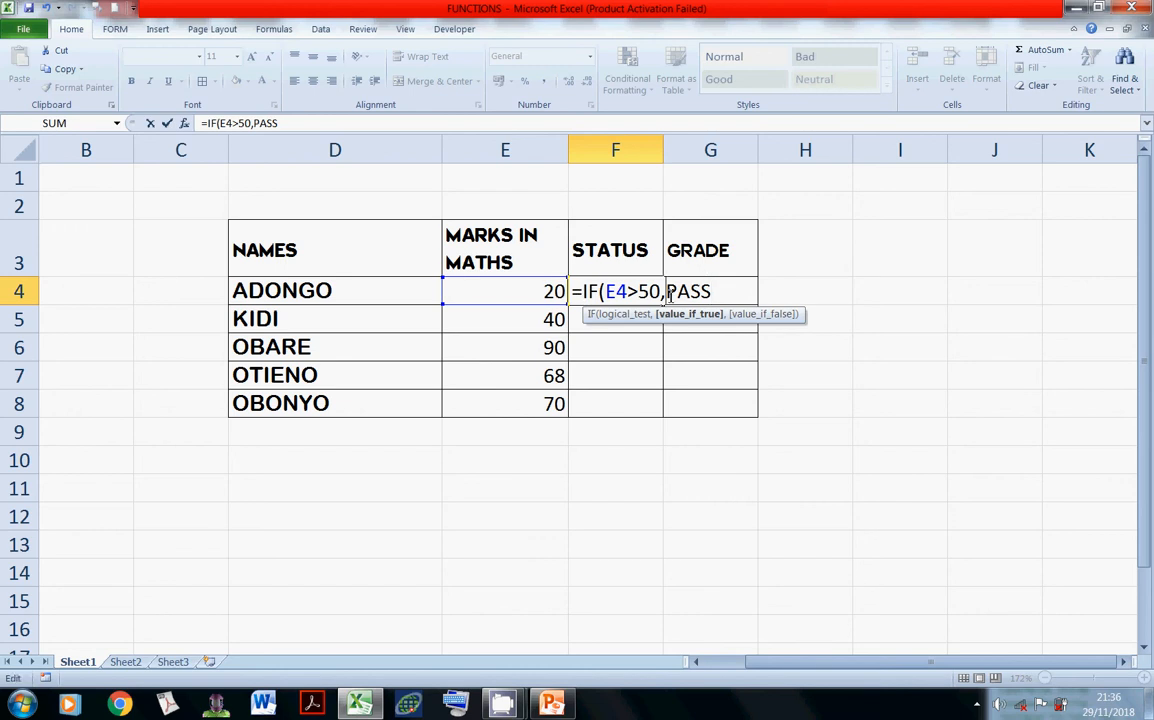
pyautogui.write('"PASS')
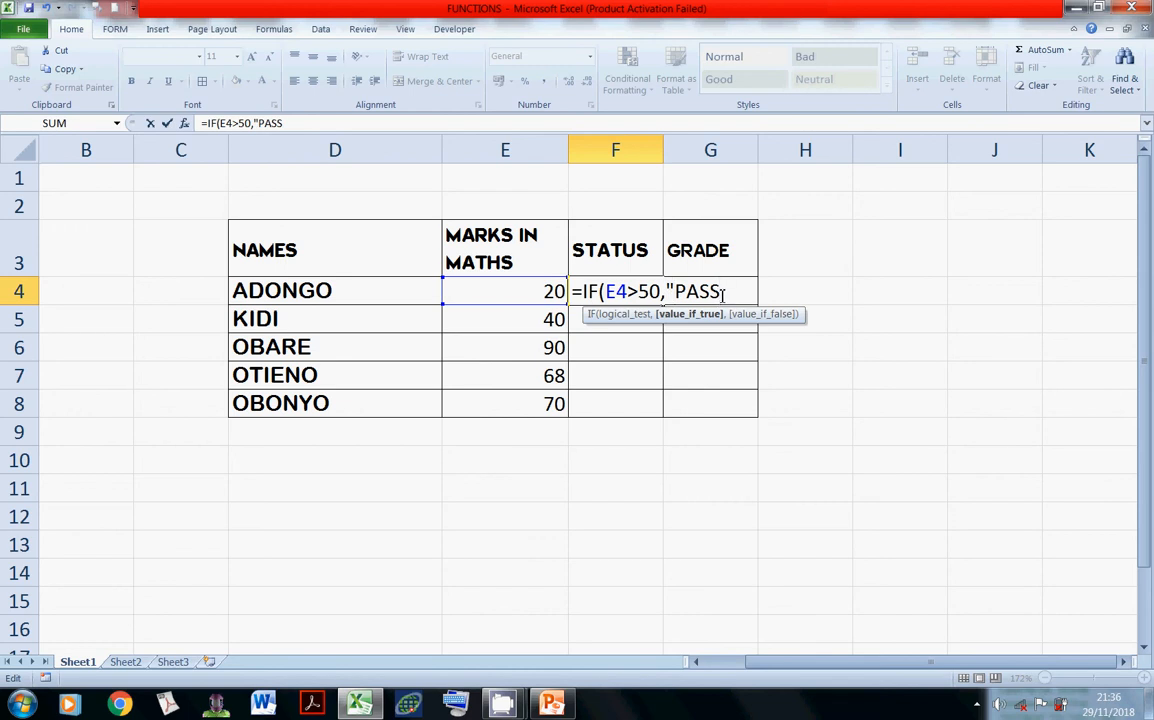
pyautogui.write('"')
pyautogui.moveTo(723, 291); pyautogui.dragTo(886, 292)
pyautogui.click(736, 290)
pyautogui.write(',')
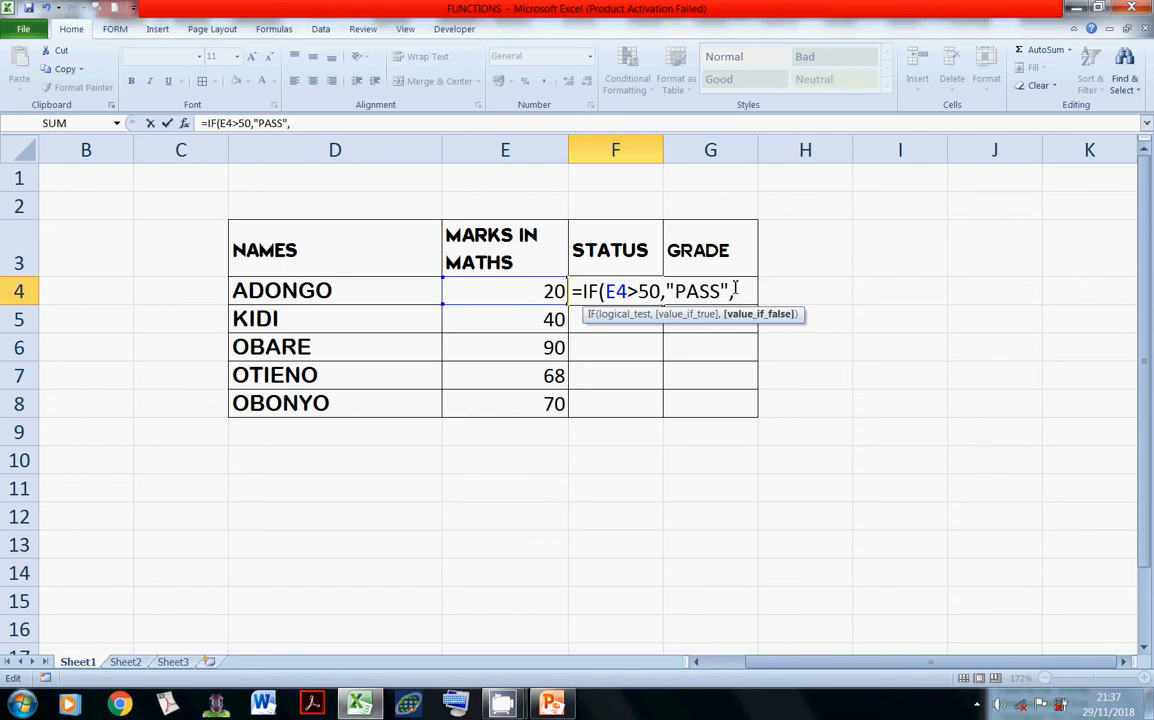
# Complete F4's formula with "FAIL" as the value if false, and fill it down the STATUS column to F8
pyautogui.write('","FAIL')
pyautogui.press('Right')
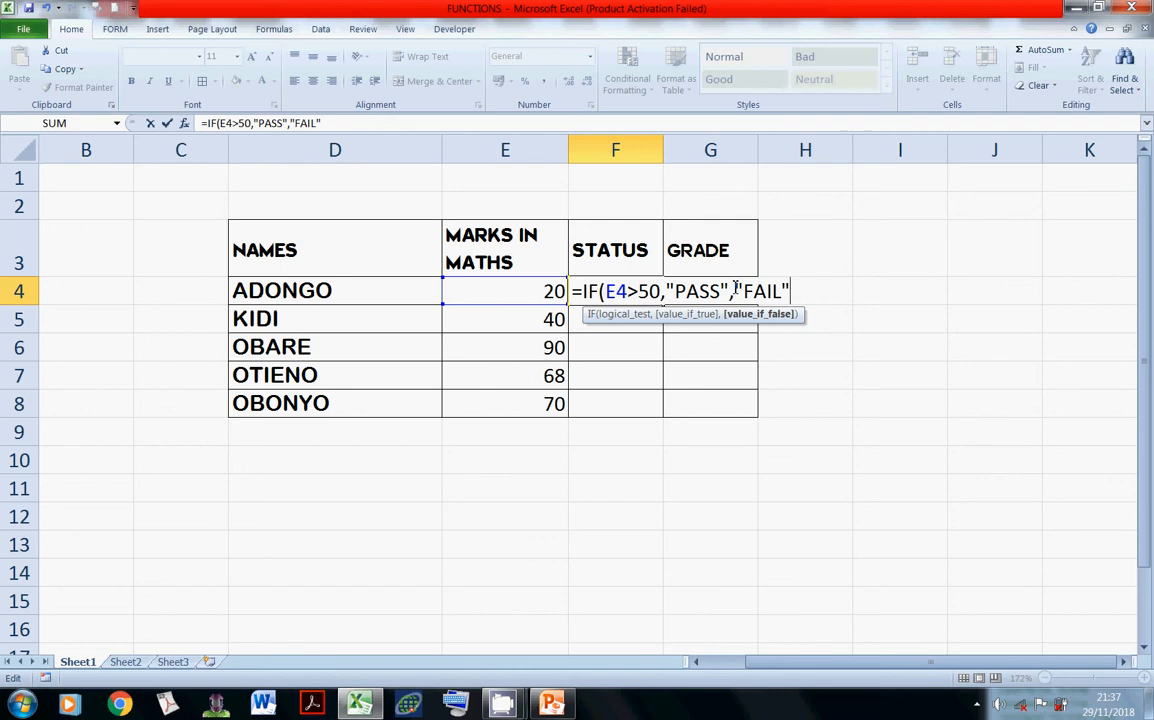
pyautogui.write(')')
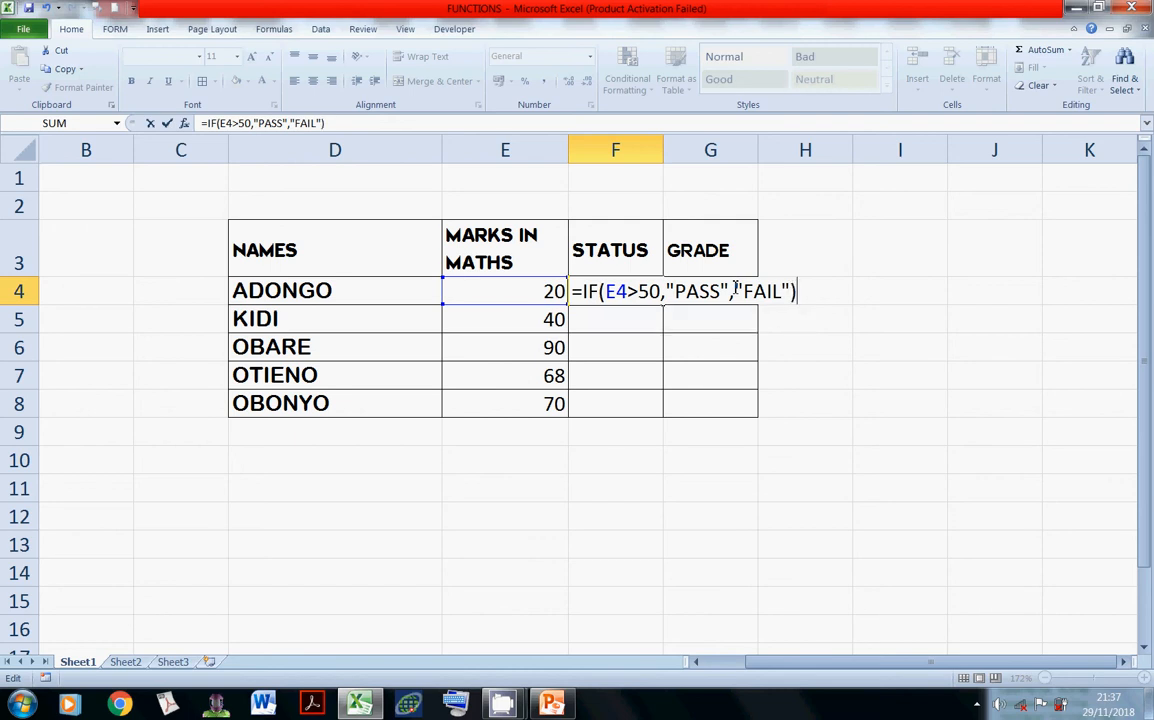
pyautogui.press('Return')
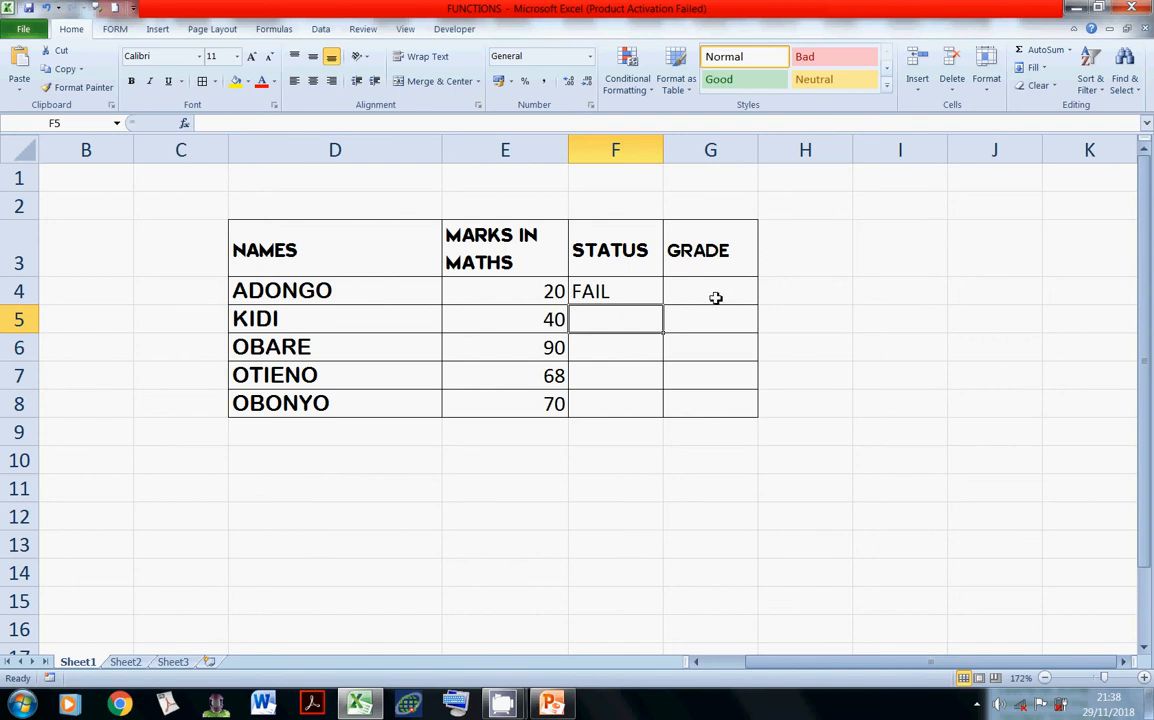
pyautogui.click(627, 290)
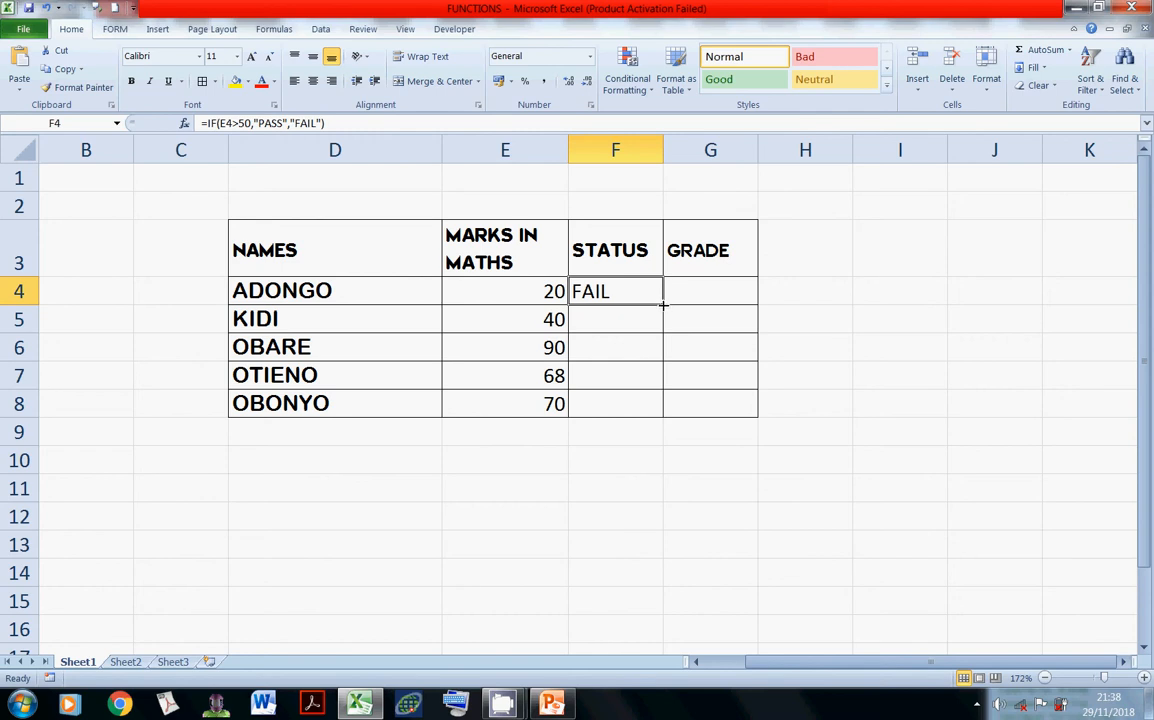
pyautogui.doubleClick(663, 304)
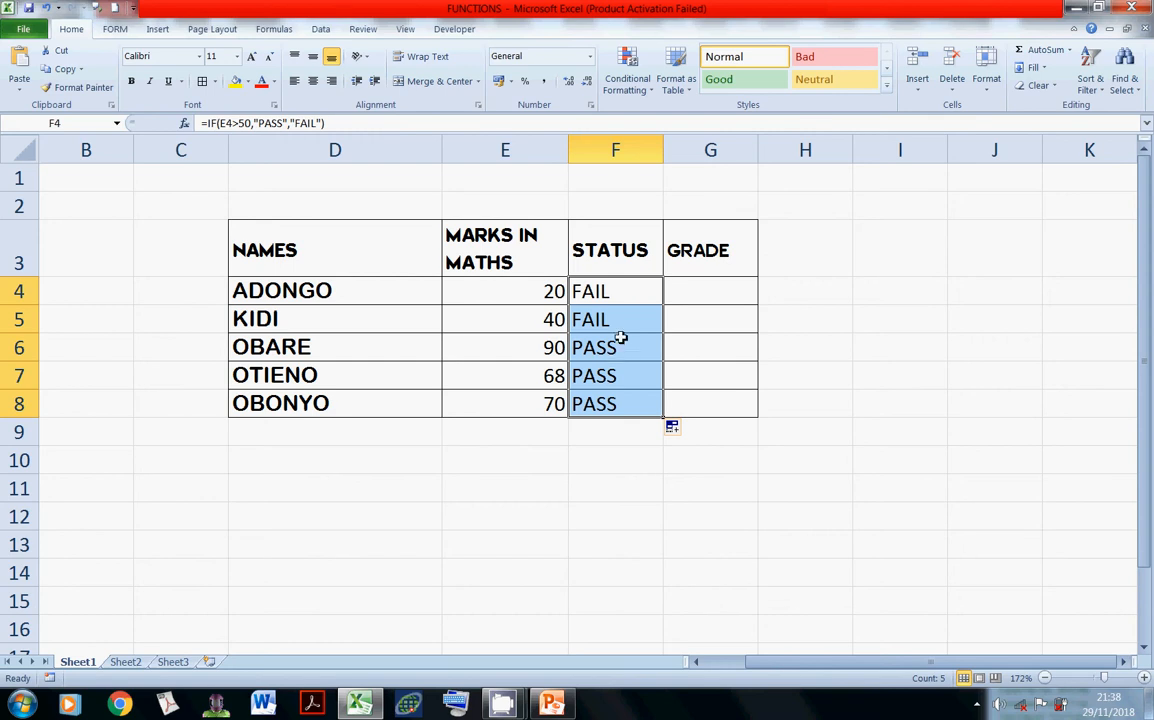
# Start an IF formula in G4, under GRADE, with the logical test E4>80
pyautogui.click(677, 292)
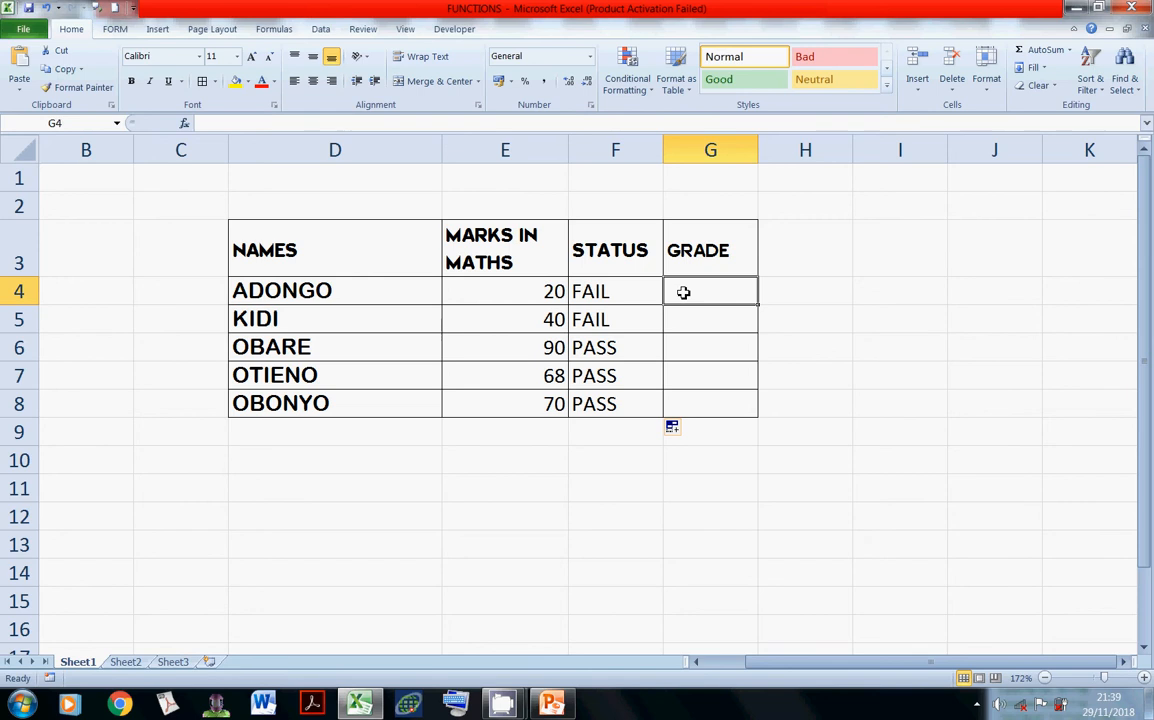
pyautogui.write('=')
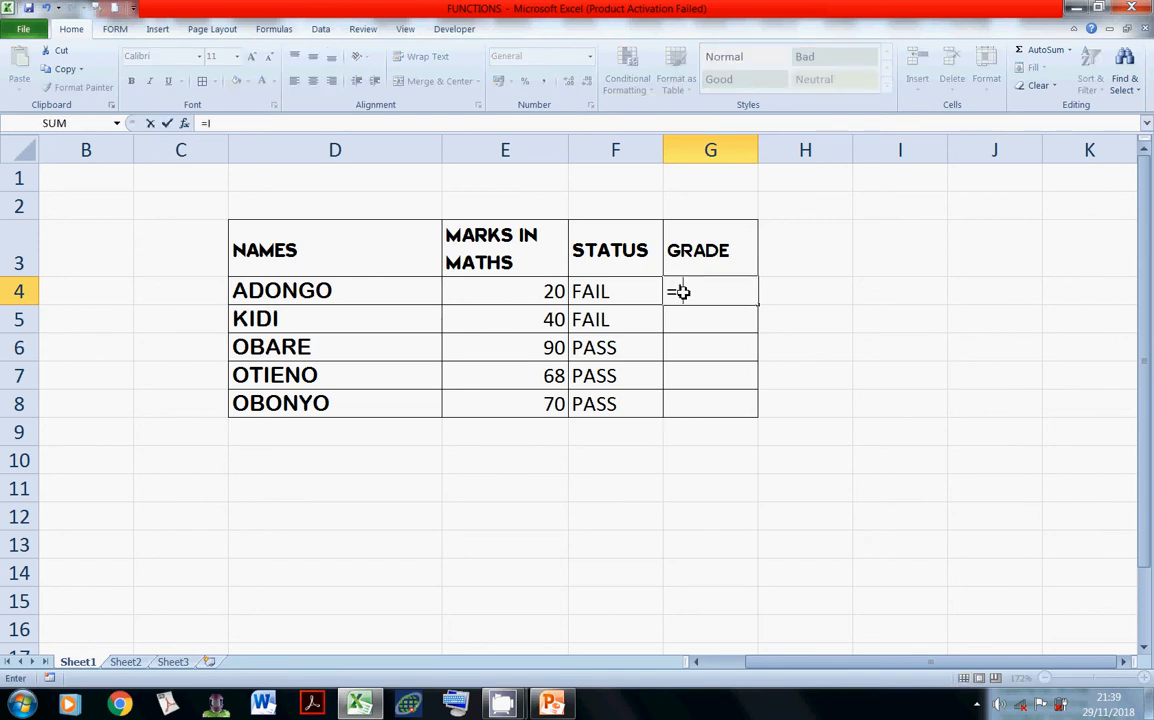
pyautogui.write('IF')
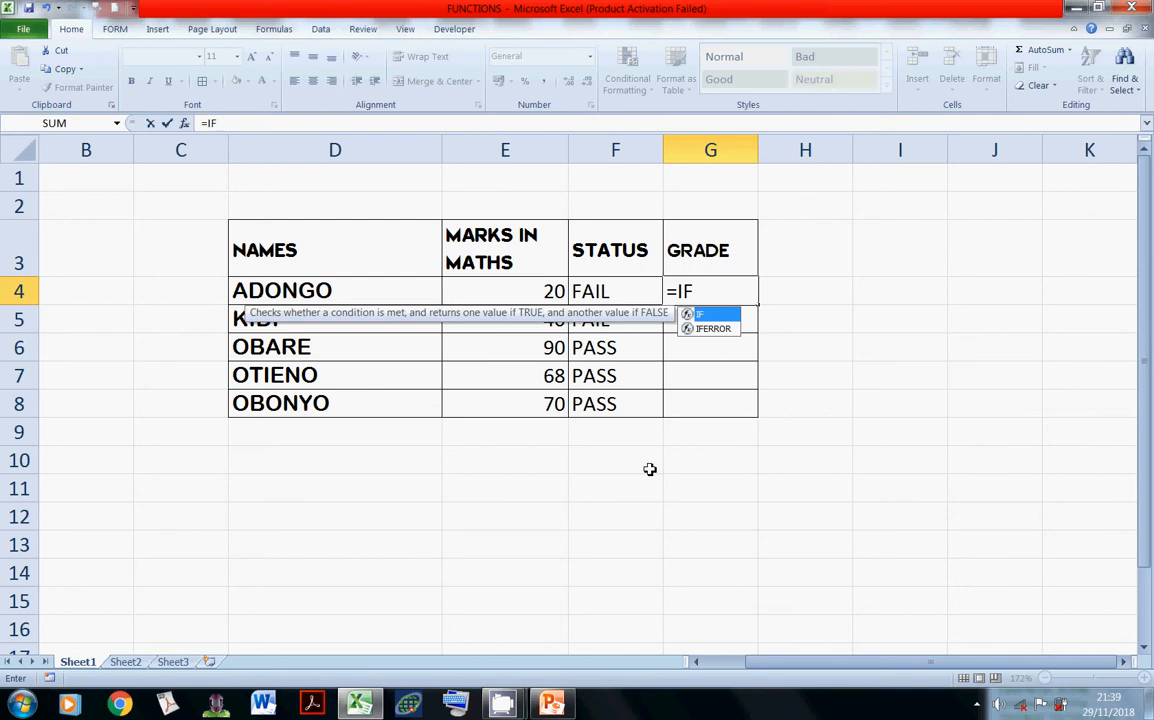
pyautogui.write('(')
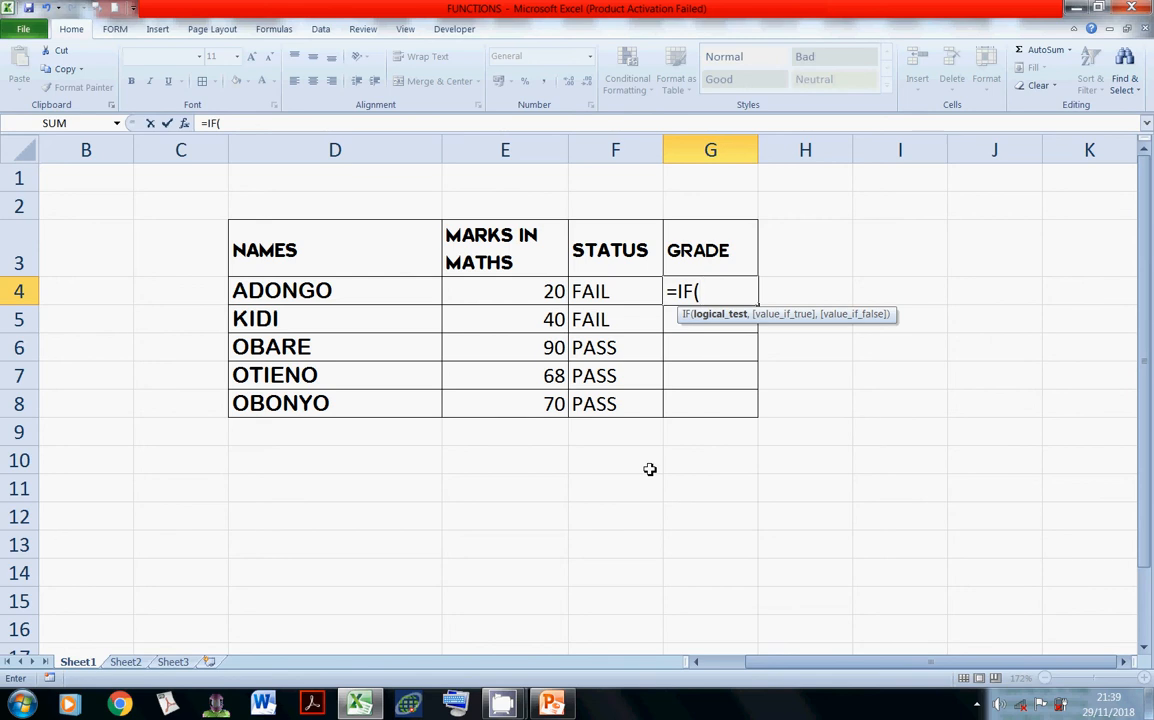
pyautogui.click(553, 290)
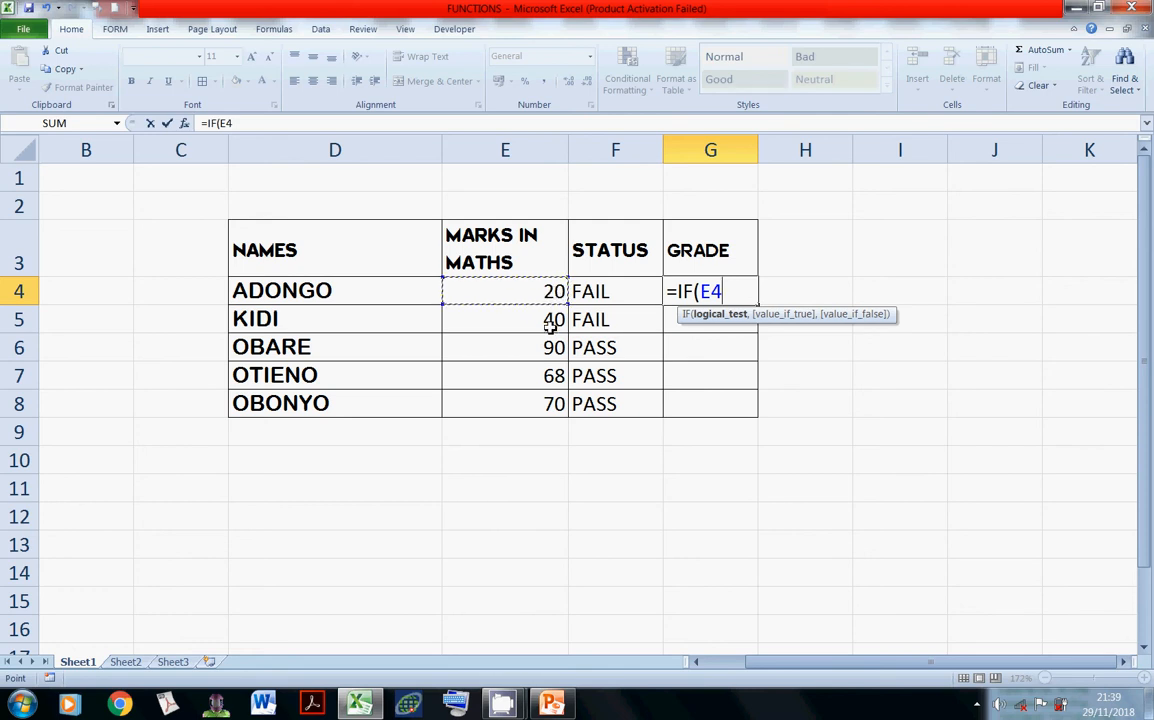
pyautogui.write('>3')
pyautogui.press('BackSpace')
pyautogui.write('40')
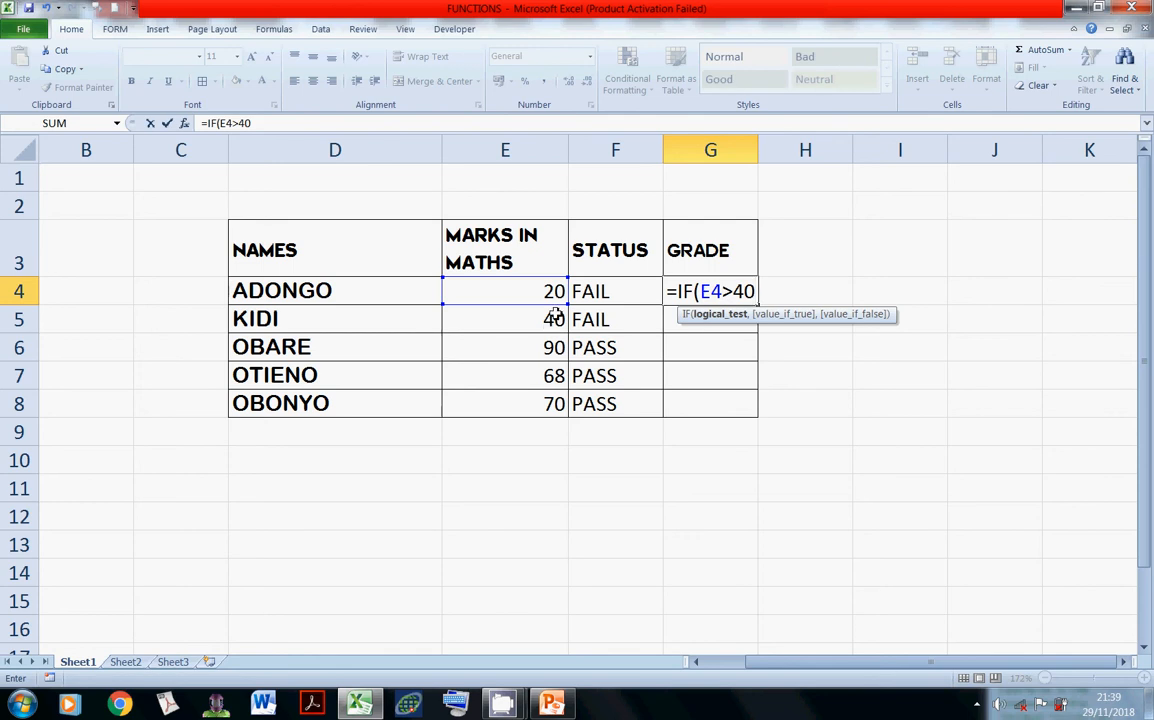
pyautogui.press('BackSpace')
pyautogui.press('BackSpace')
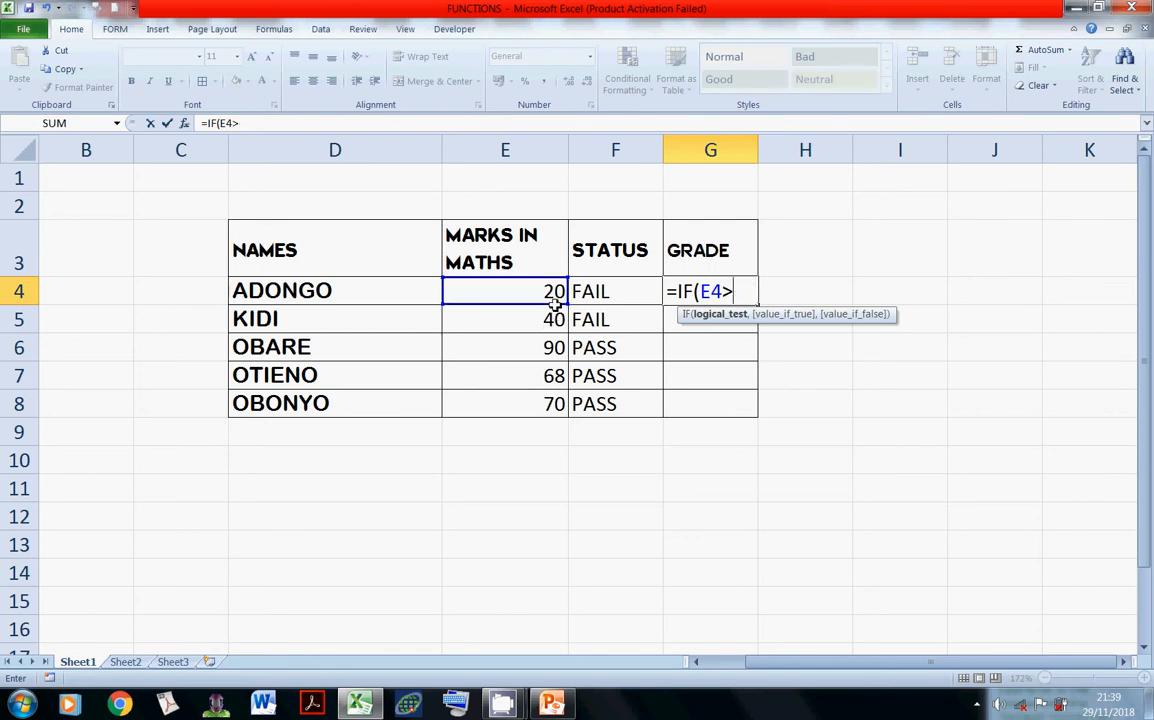
pyautogui.write('80,')
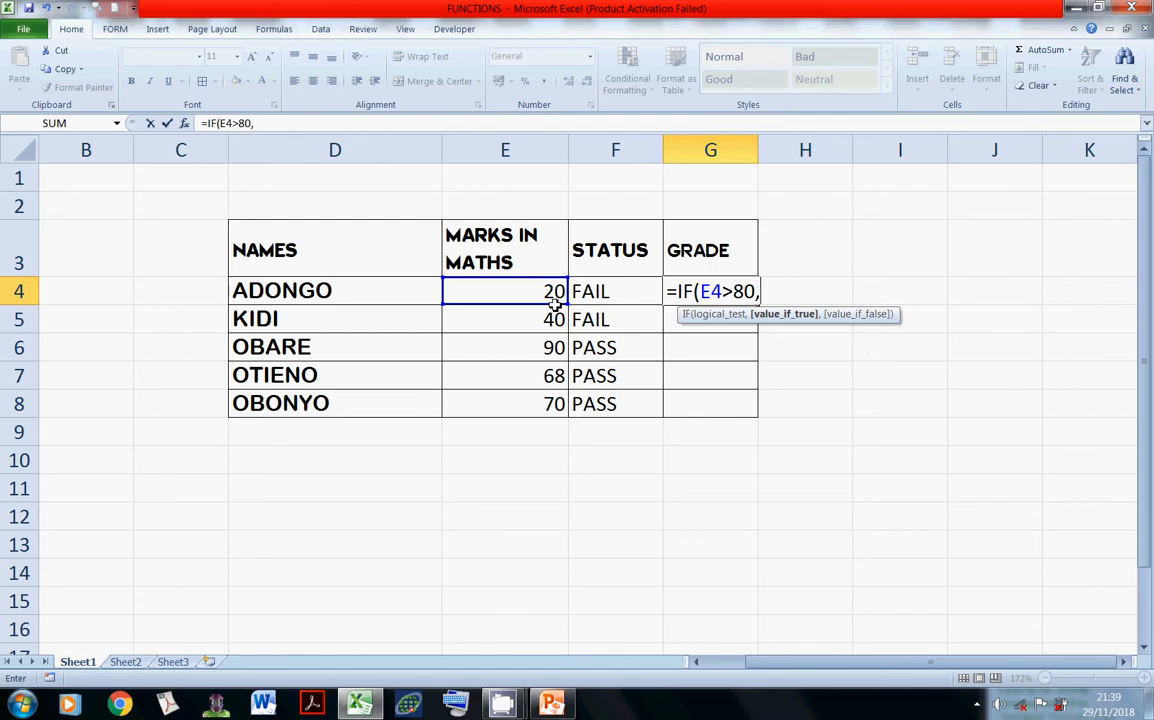
# Add "A" in quotation marks as the value if true in G4's IF formula
pyautogui.write('""')
pyautogui.press('Left')
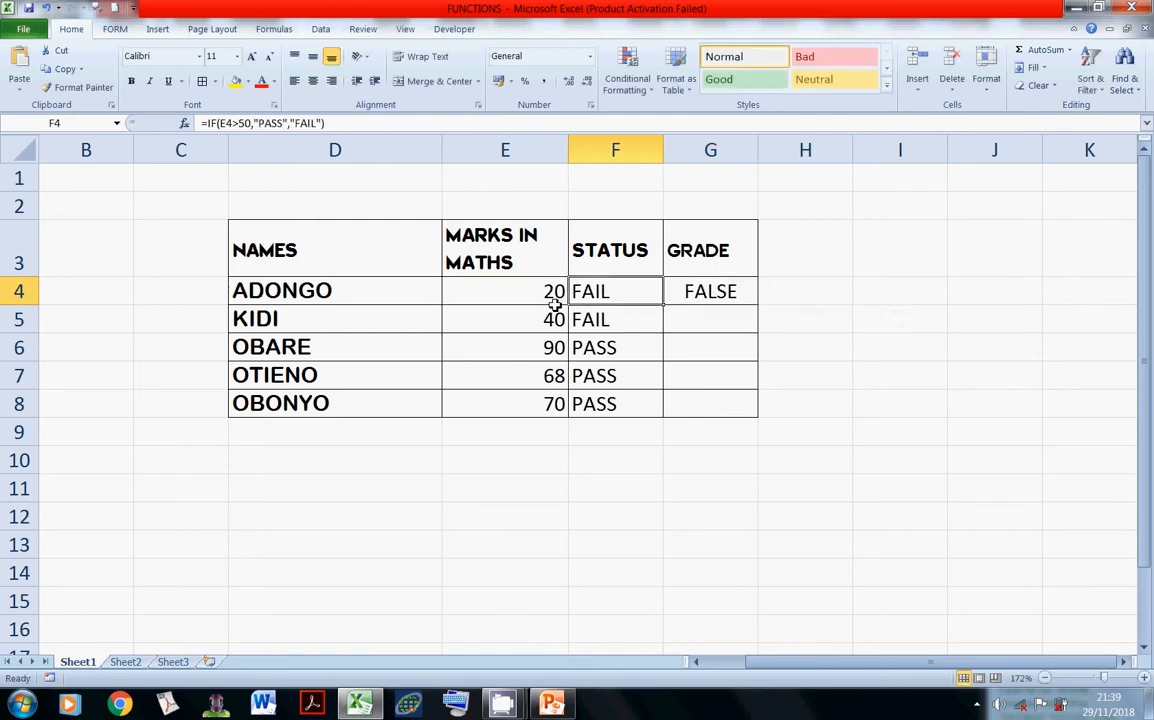
pyautogui.doubleClick(710, 291)
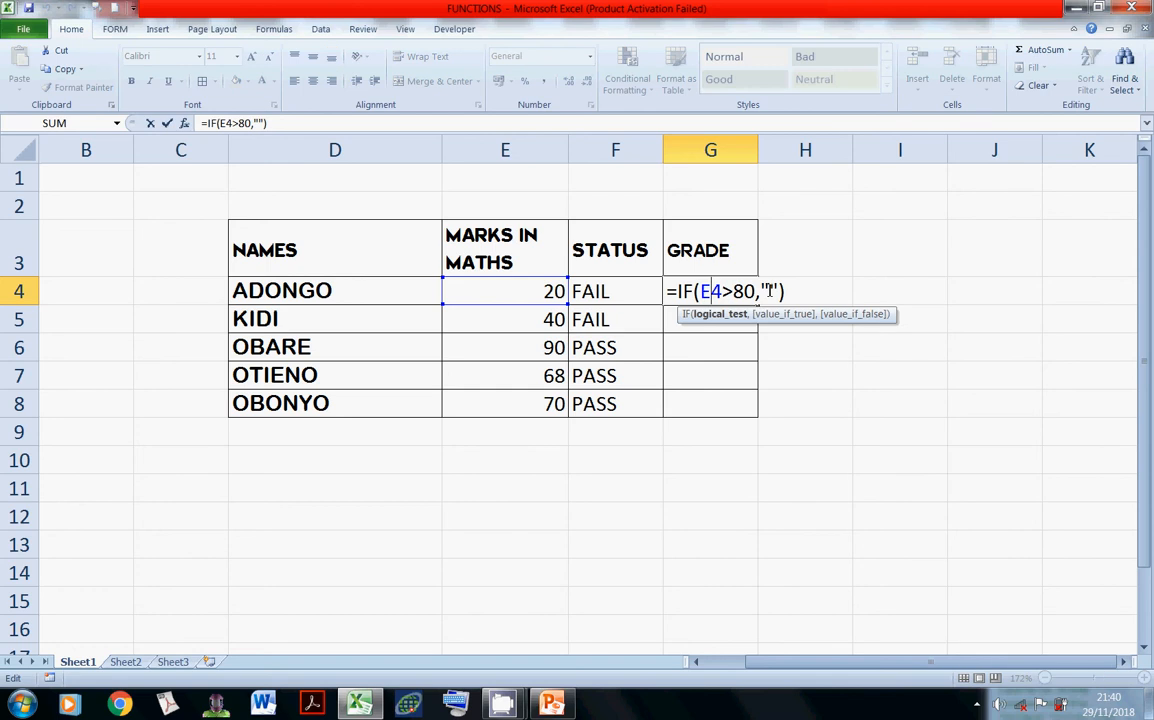
pyautogui.click(772, 291)
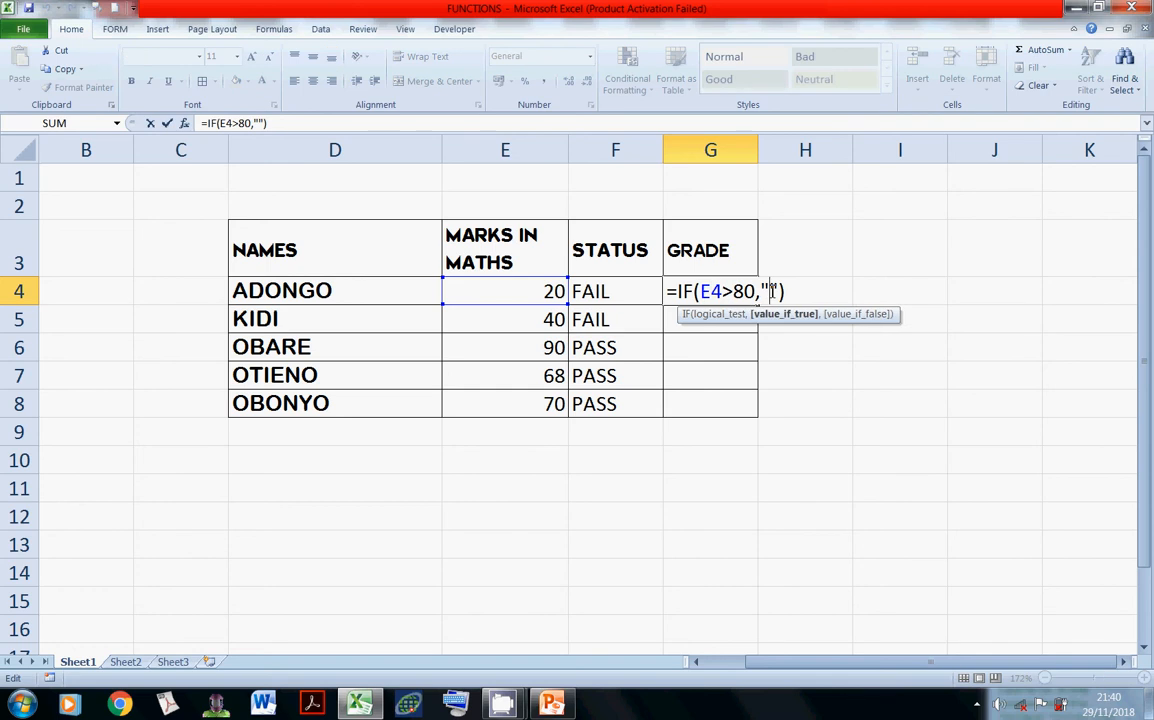
pyautogui.write('A",')
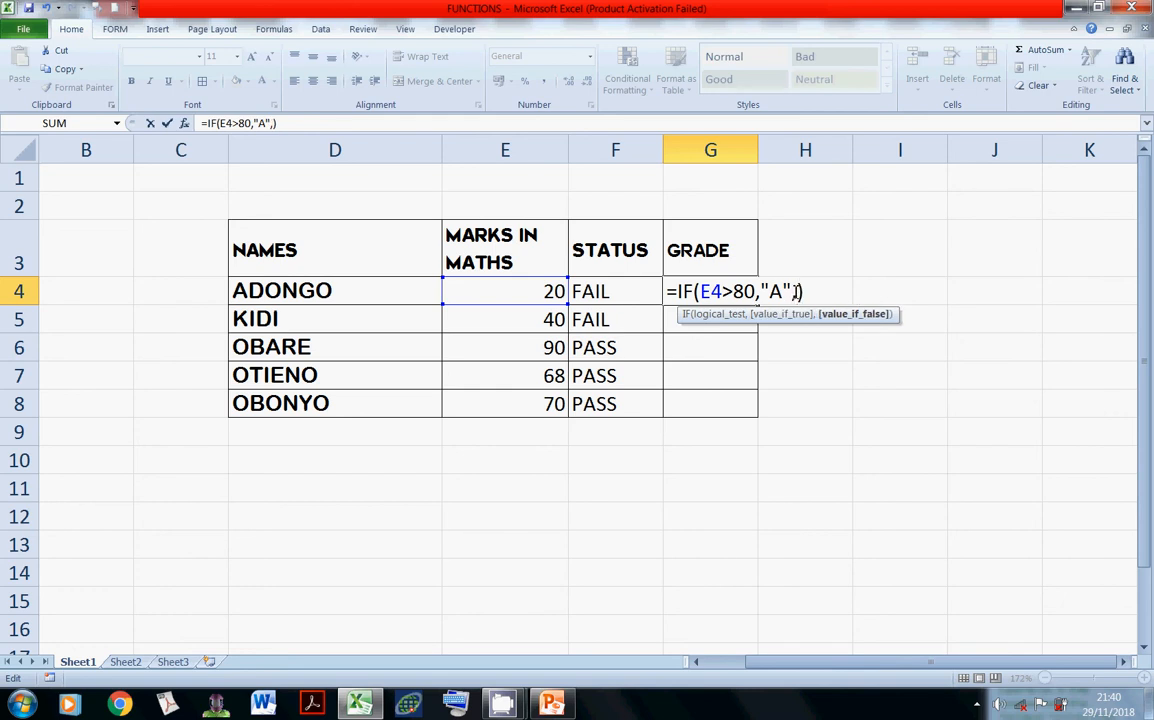
# Nest a second IF as the value if false in G4's formula, with the logical test E4>70
pyautogui.write('IF')
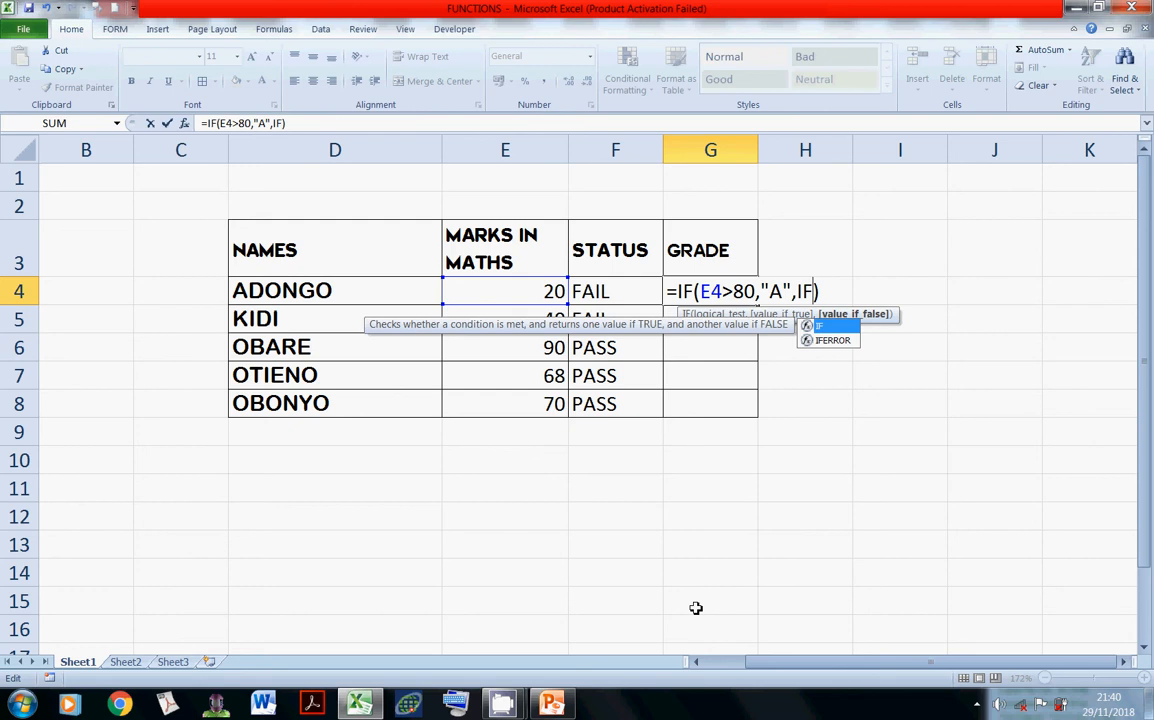
pyautogui.write('(')
pyautogui.press('Left')
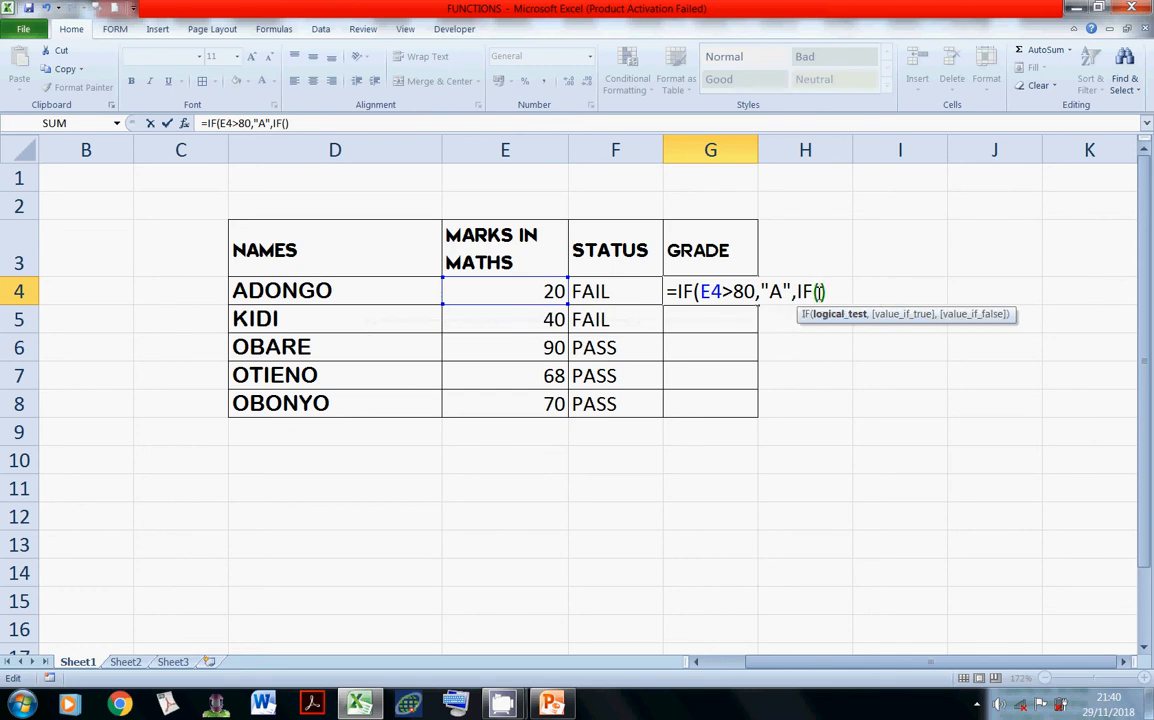
pyautogui.press('Right')
pyautogui.press('Left')
pyautogui.click(553, 290)
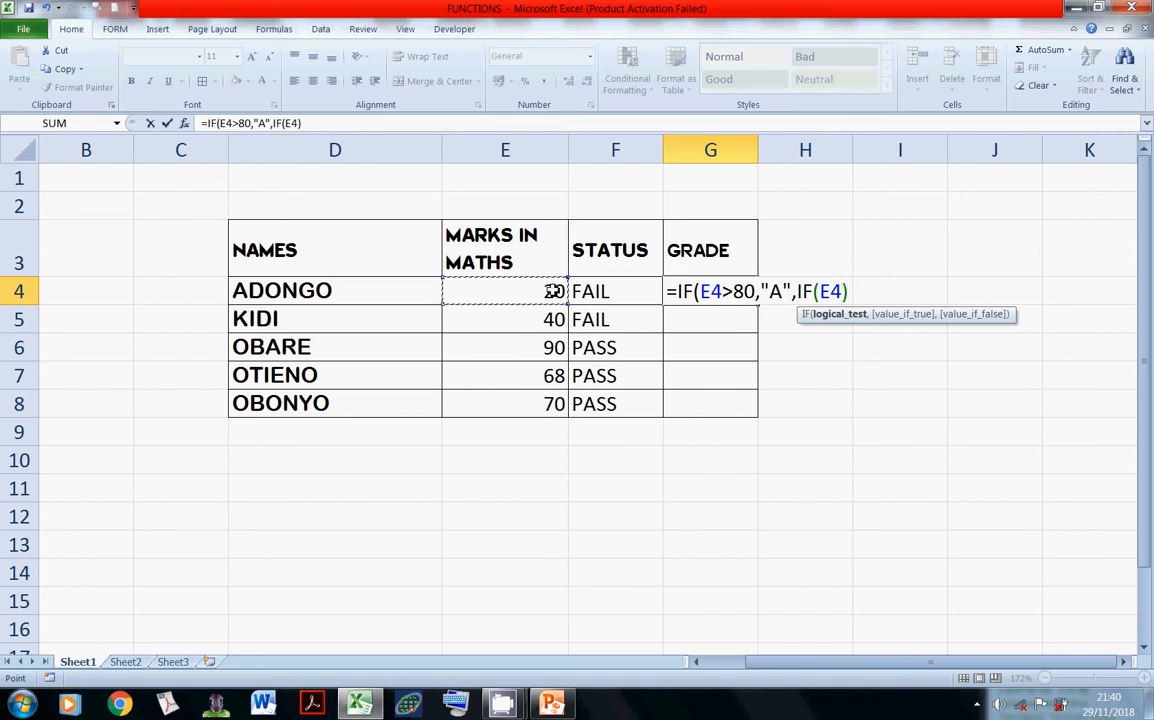
pyautogui.write('>')
pyautogui.write('70')
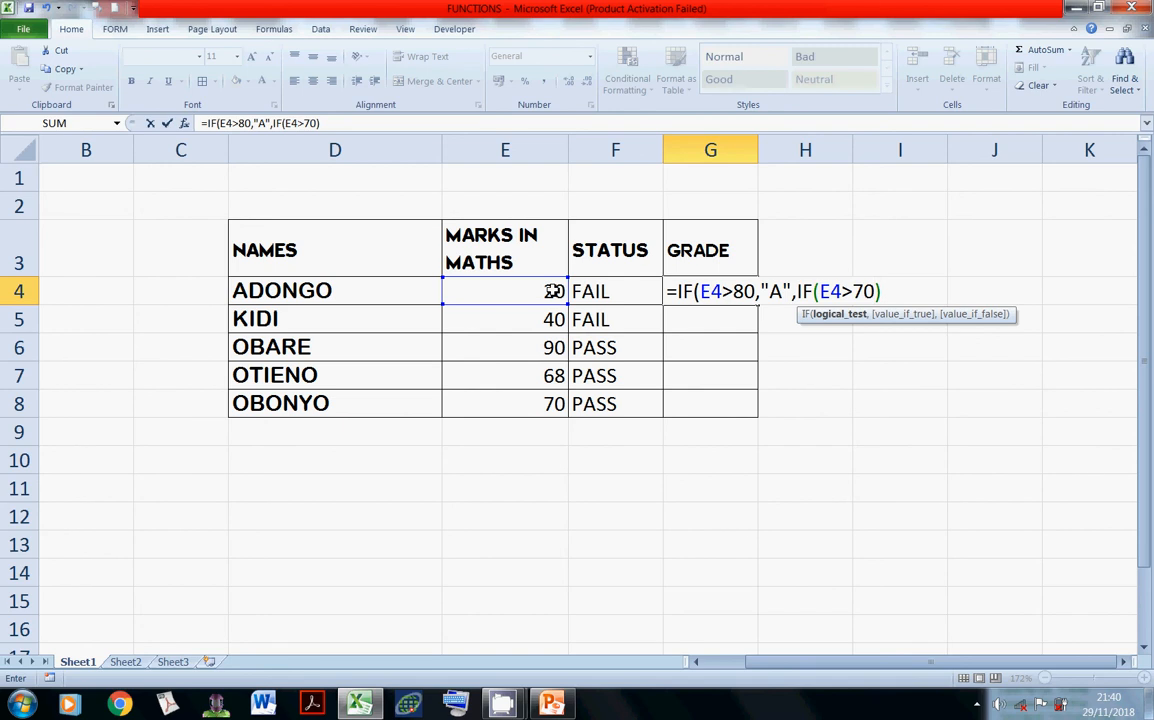
# Add "B" in quotation marks as the value if true of the second IF in G4
pyautogui.write(',')
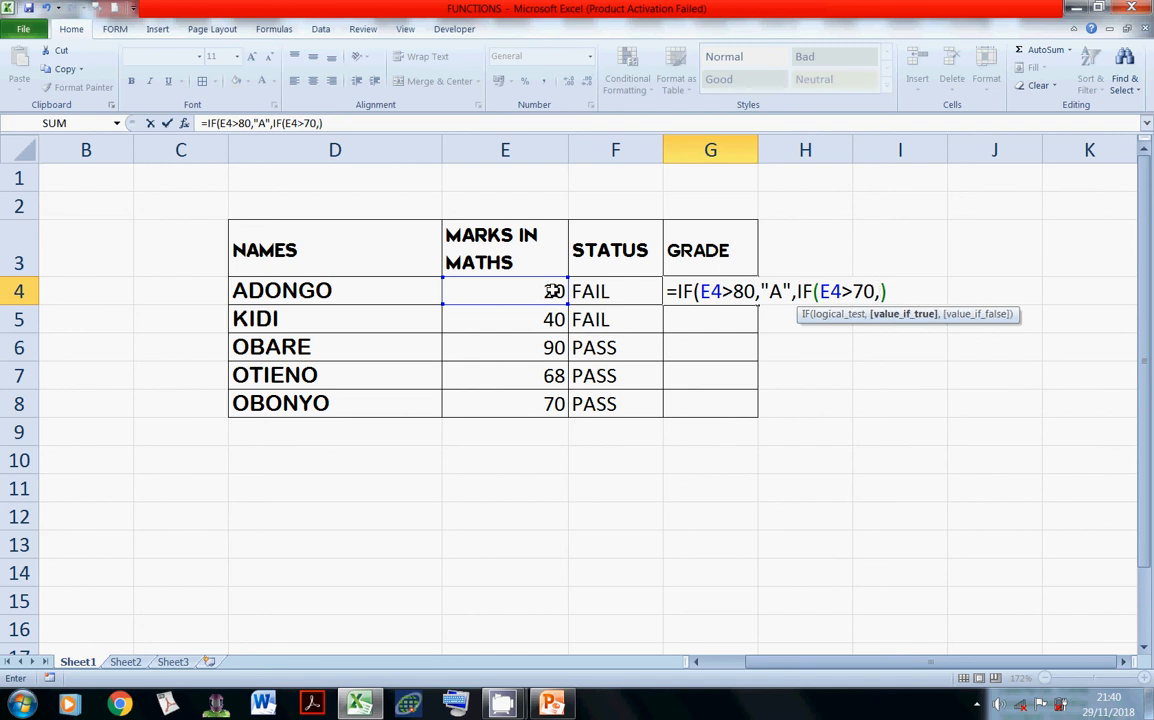
pyautogui.write('""')
pyautogui.click(893, 289)
pyautogui.write('B')
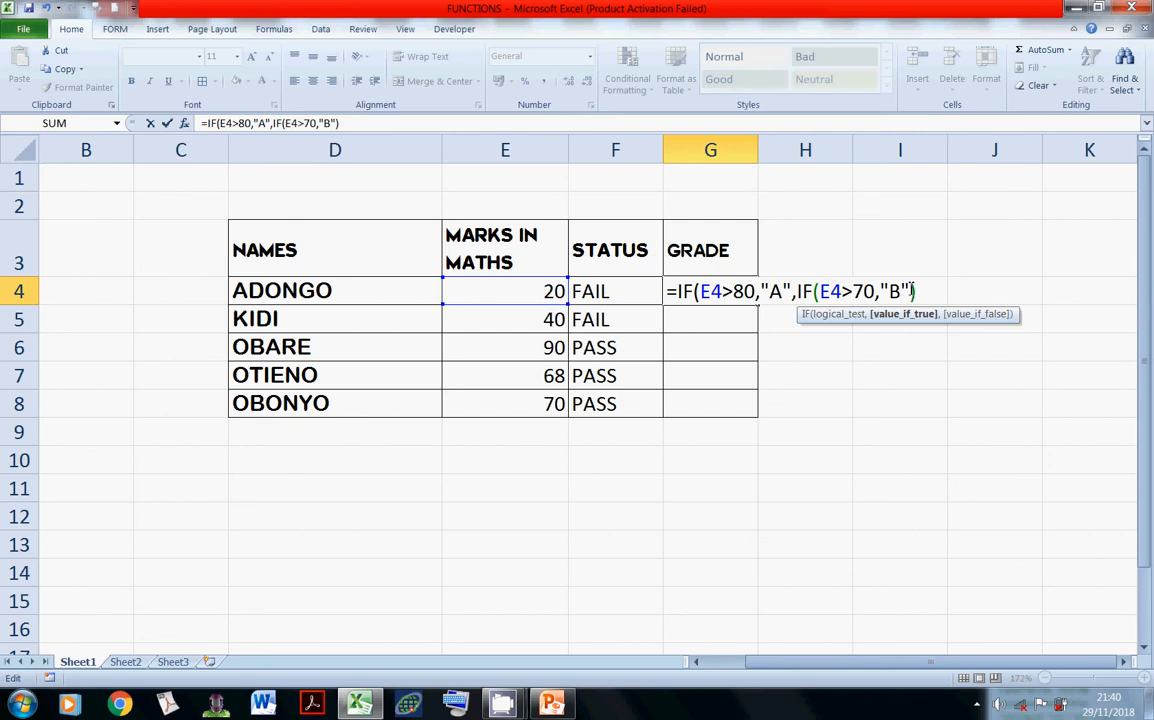
# Nest a third IF as the value if false of the second IF in G4, with the logical test E4>60
pyautogui.click(910, 290)
pyautogui.write(',IF')
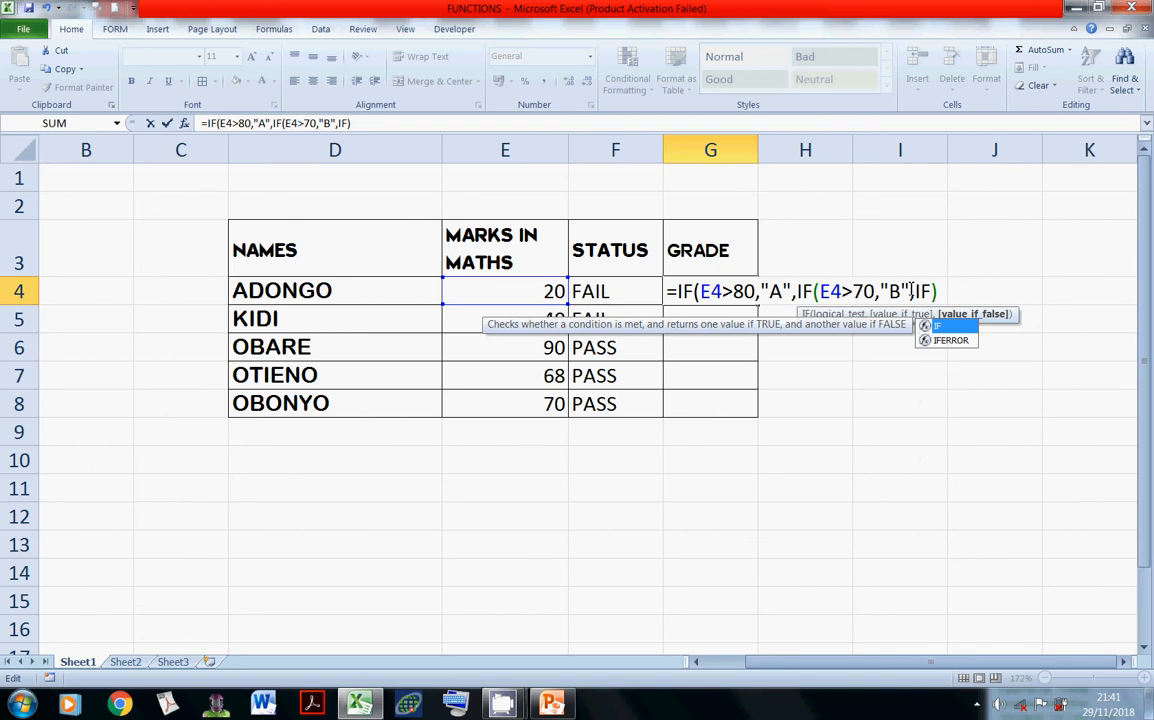
pyautogui.write('(')
pyautogui.click(935, 291)
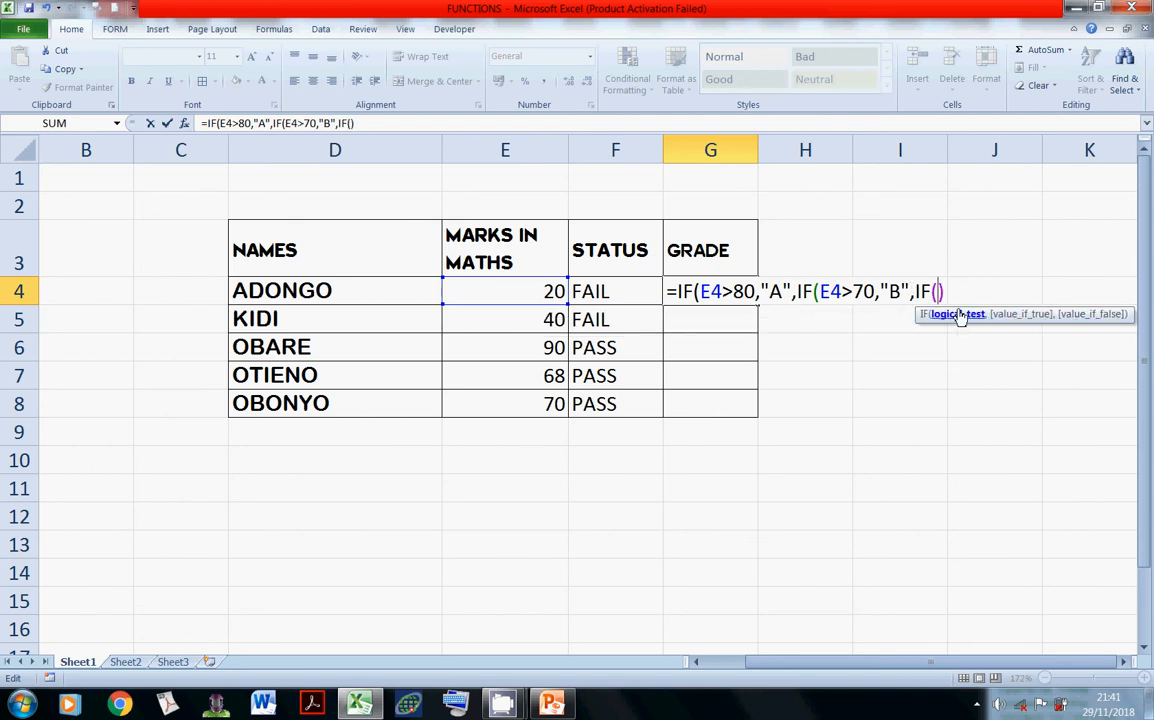
pyautogui.click(943, 291)
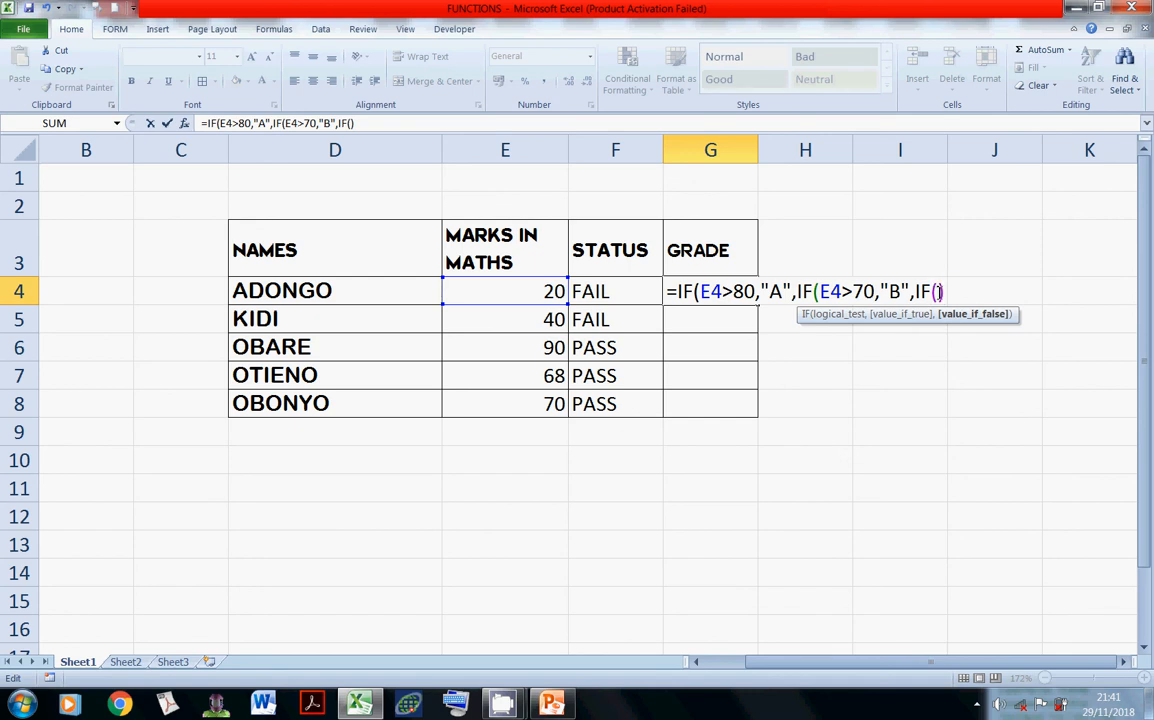
pyautogui.click(939, 291)
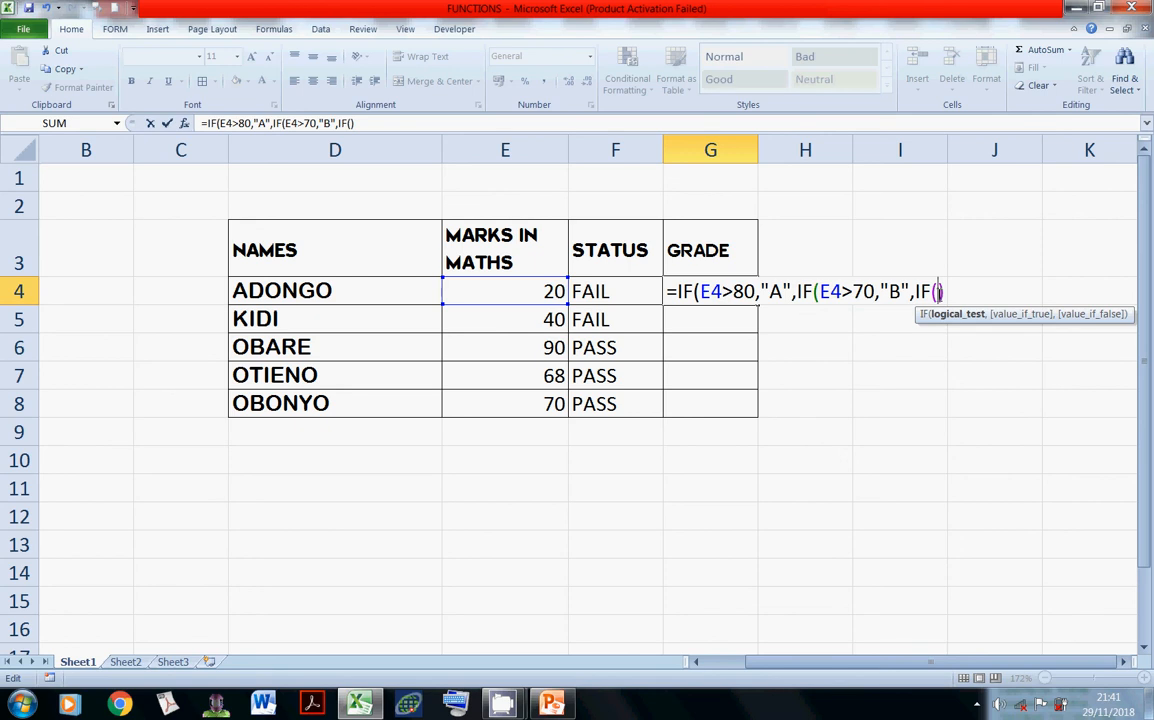
pyautogui.click(563, 291)
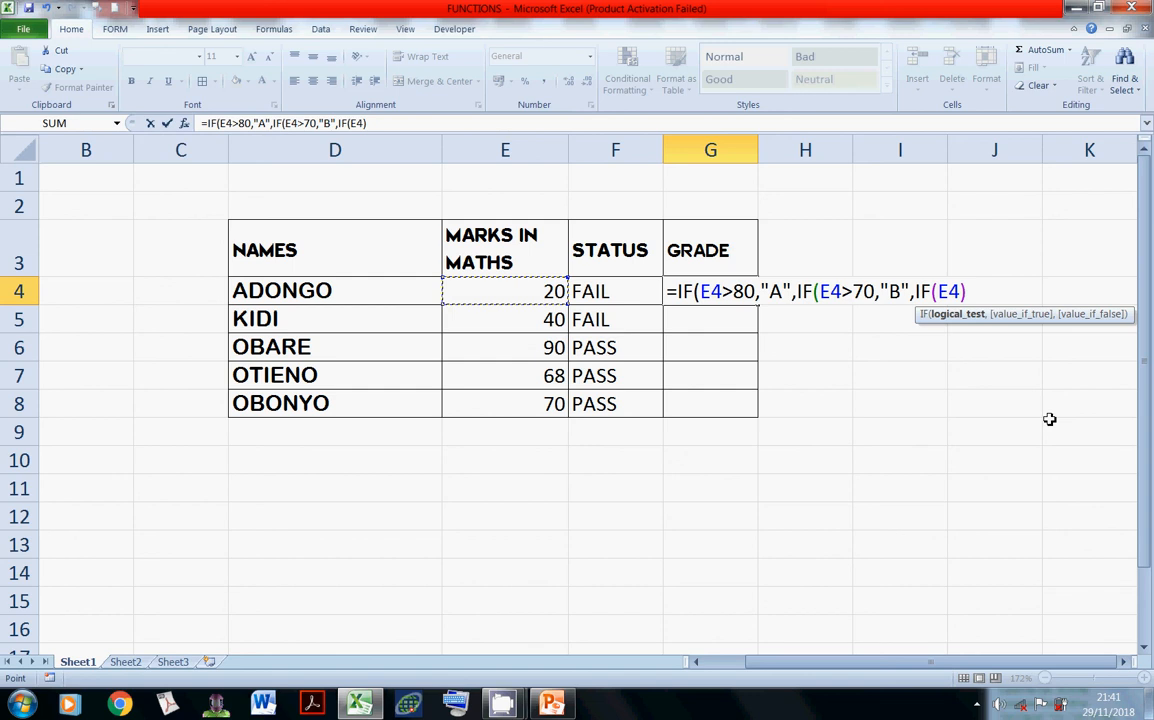
pyautogui.write('>')
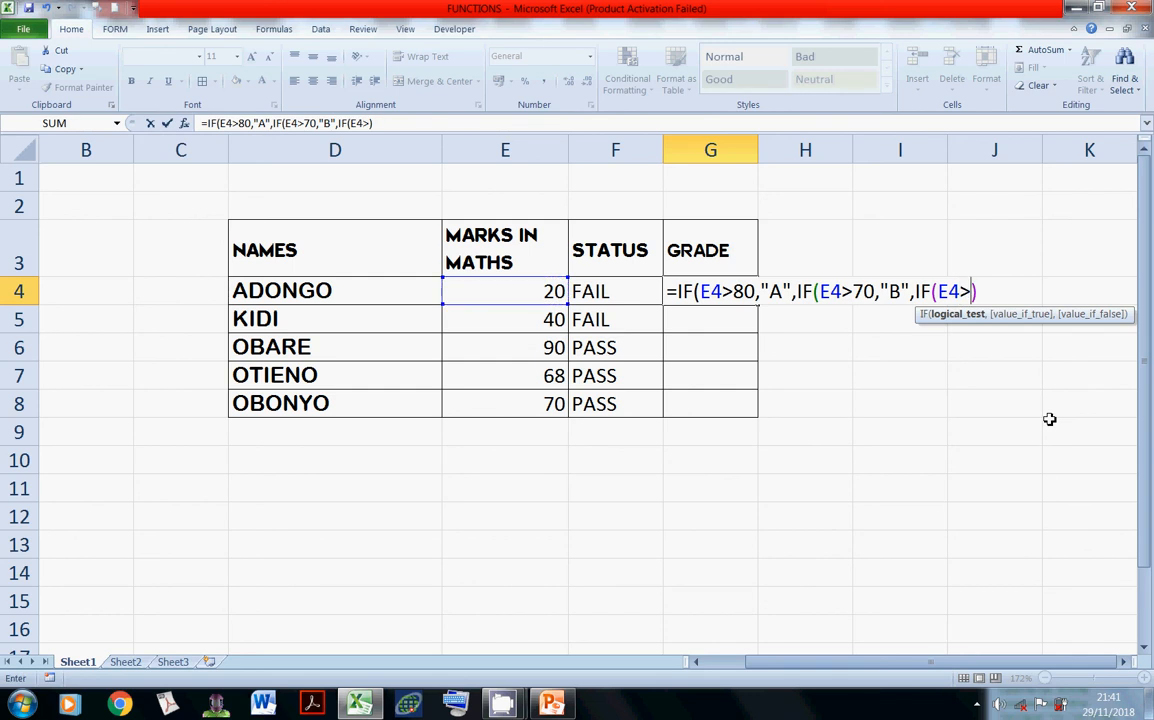
pyautogui.write('60,')
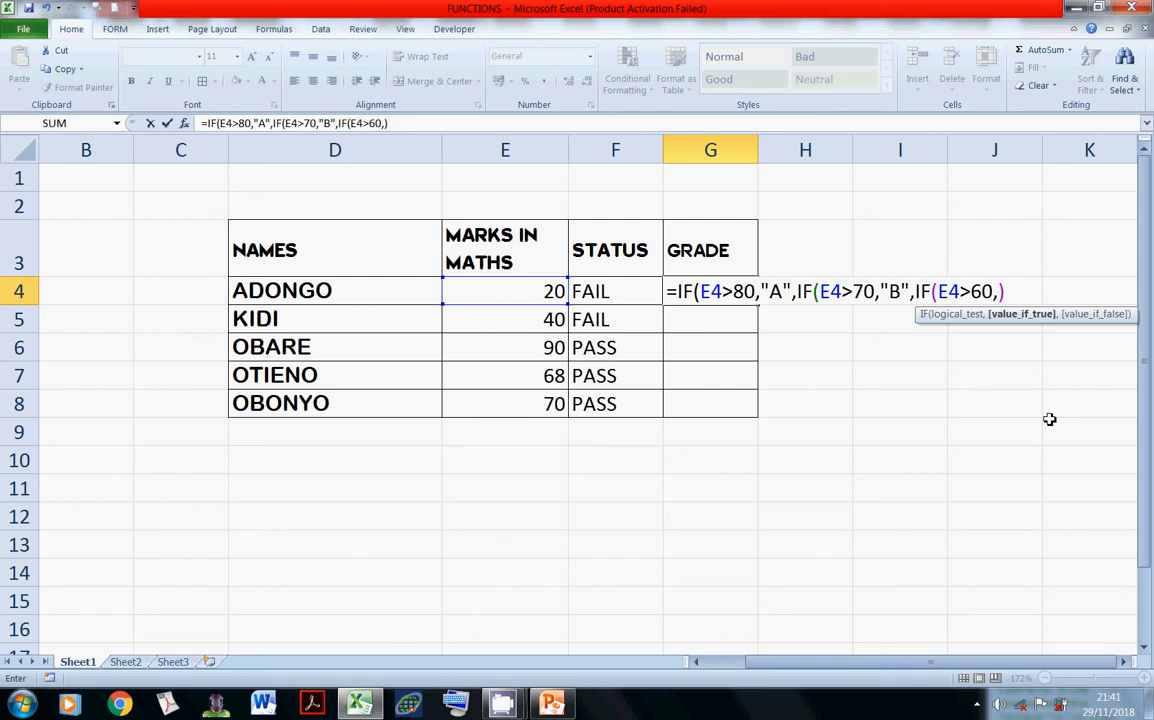
# Add "C" in quotation marks as the value if true of the third IF in G4
pyautogui.write('""')
pyautogui.click(1010, 291)
pyautogui.write('C')
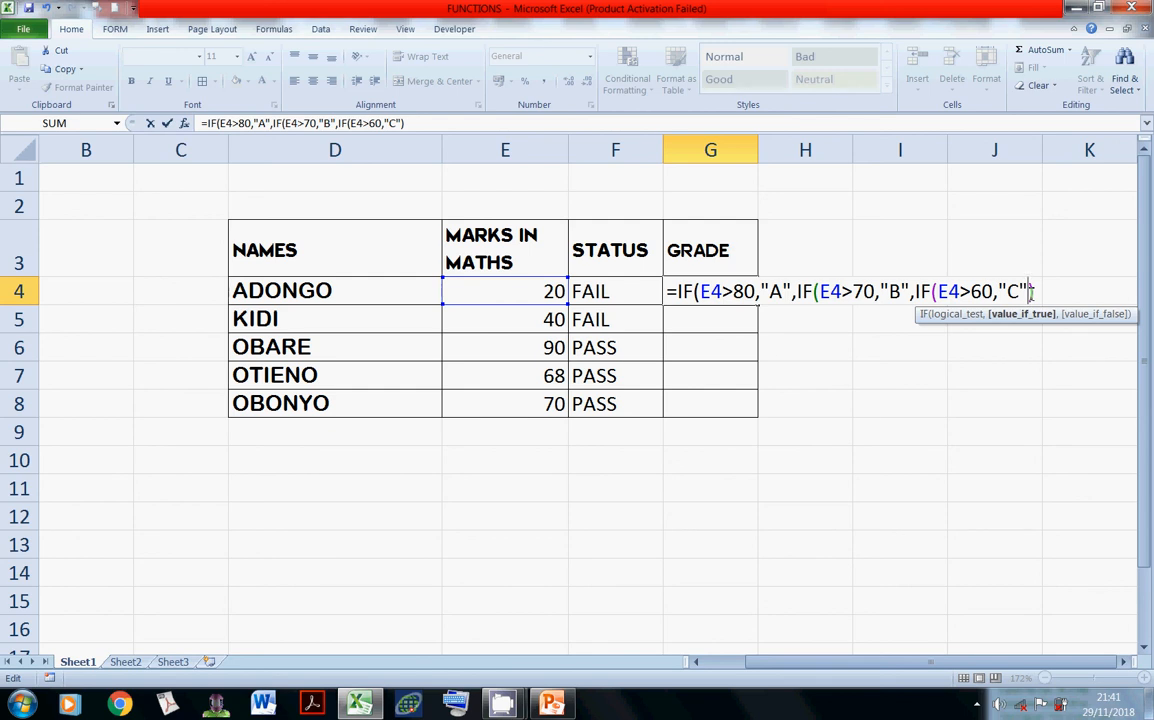
# Add "D" in quotation marks as the third IF's value if false, then close all three brackets and enter G4's formula
pyautogui.write(',')
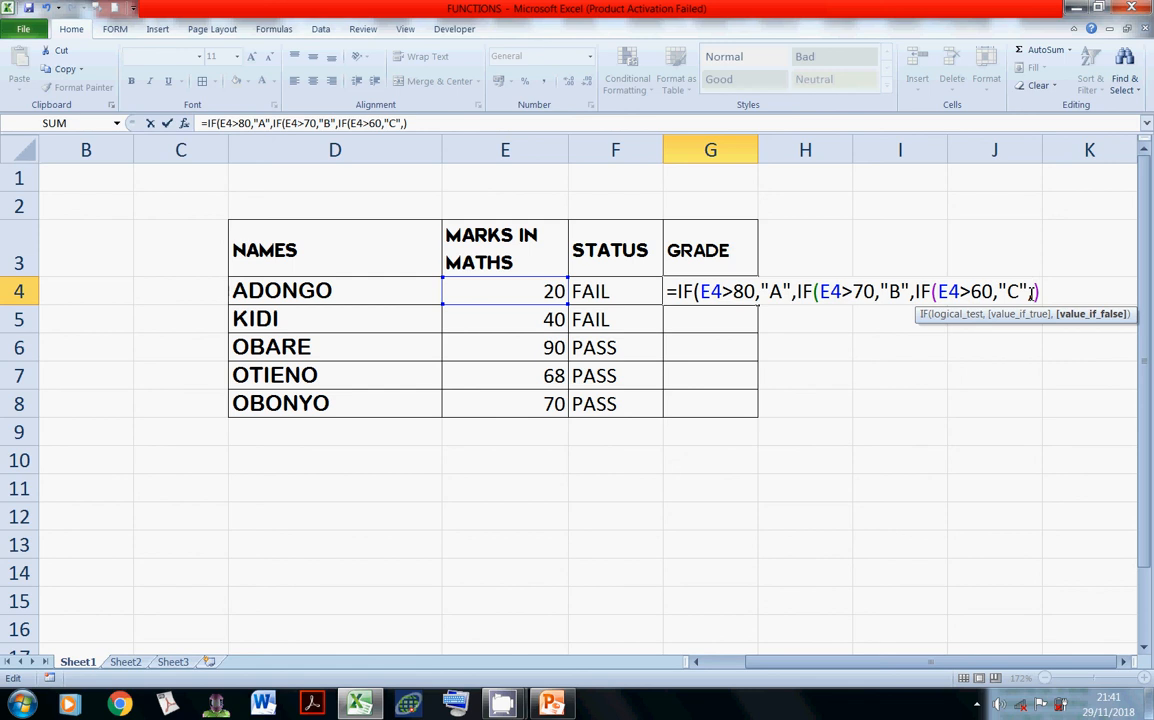
pyautogui.write('""')
pyautogui.click(1047, 291)
pyautogui.write('D")')
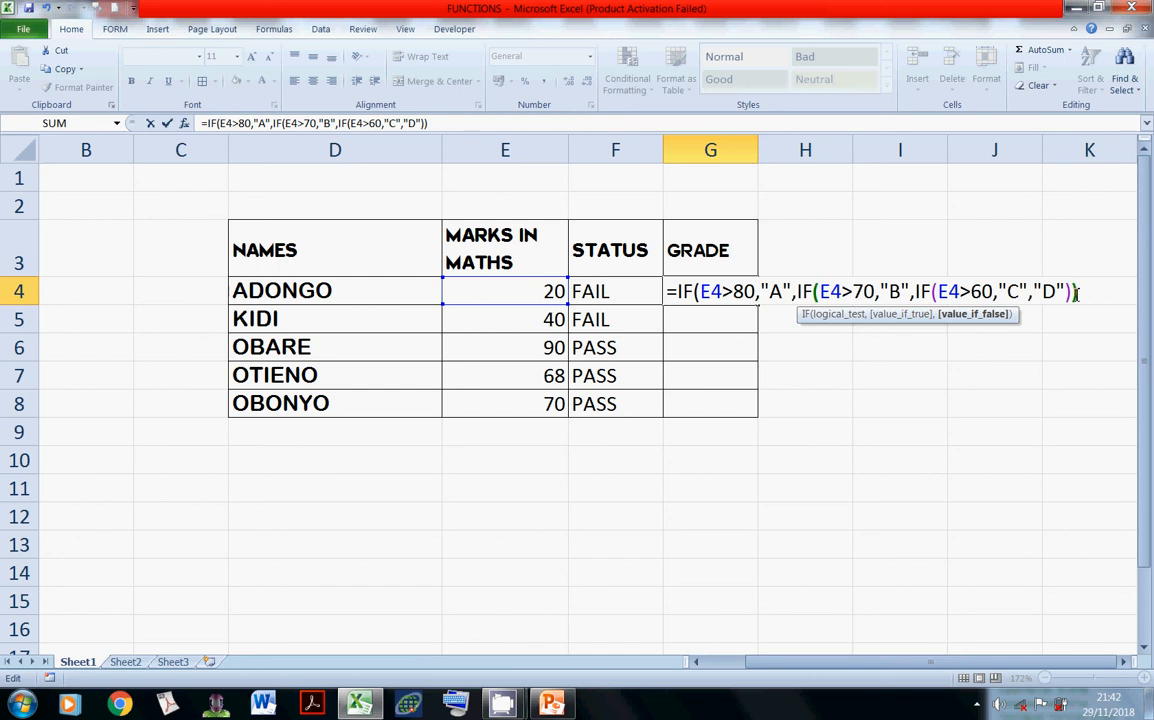
pyautogui.write(')))')
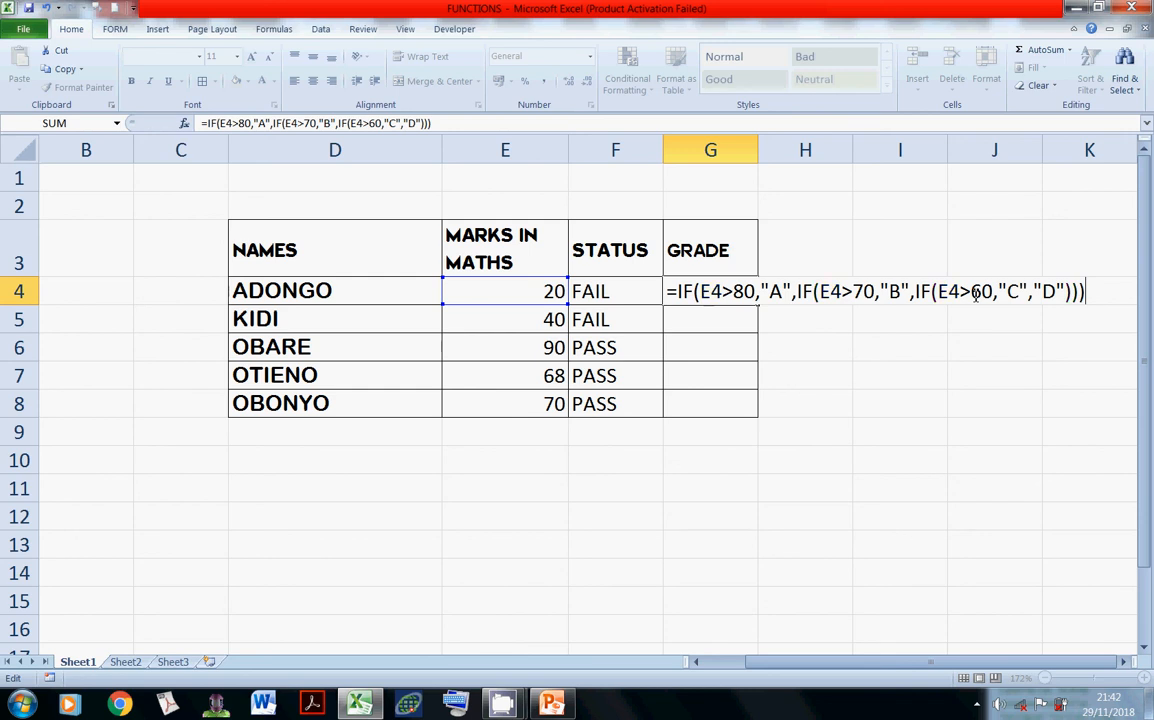
pyautogui.press('Return')
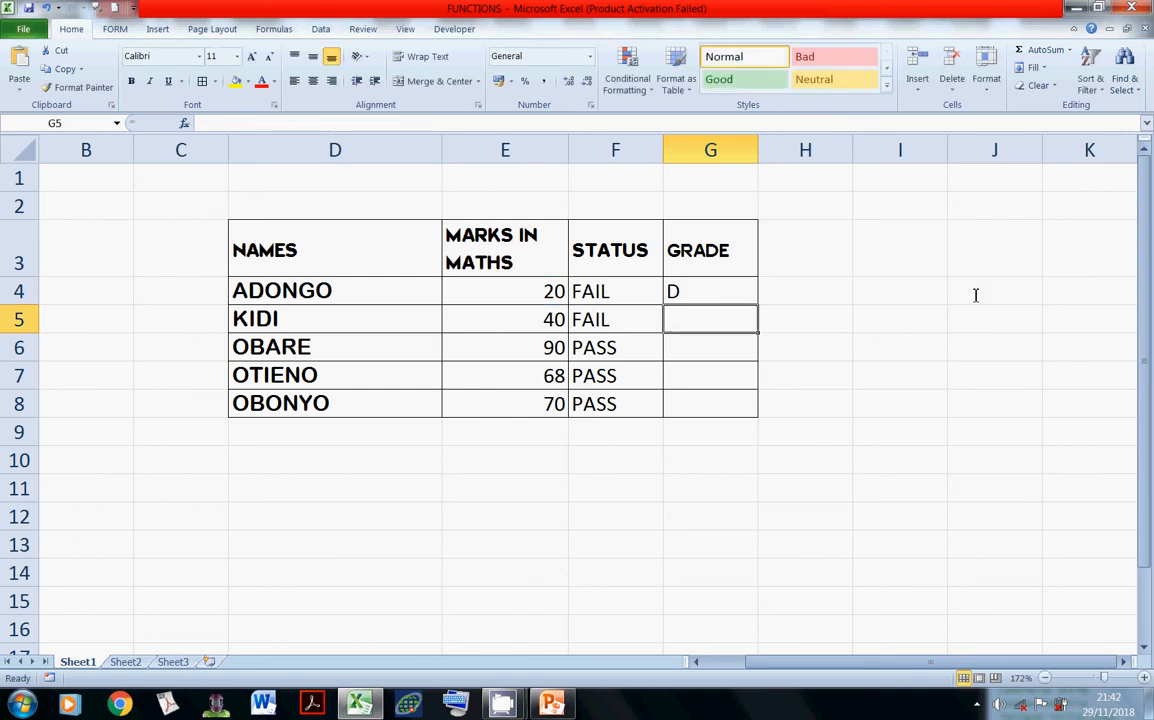
# Fill the grade formula from G4 down through G8 for the remaining students
pyautogui.click(696, 290)
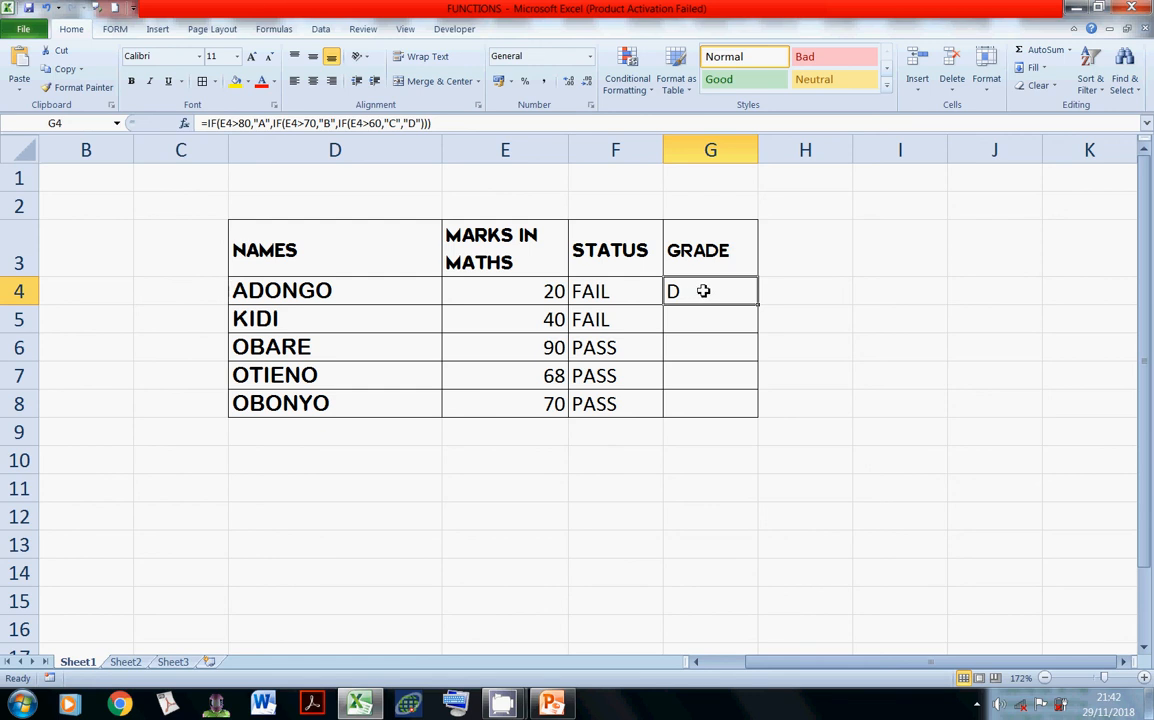
pyautogui.doubleClick(759, 306)
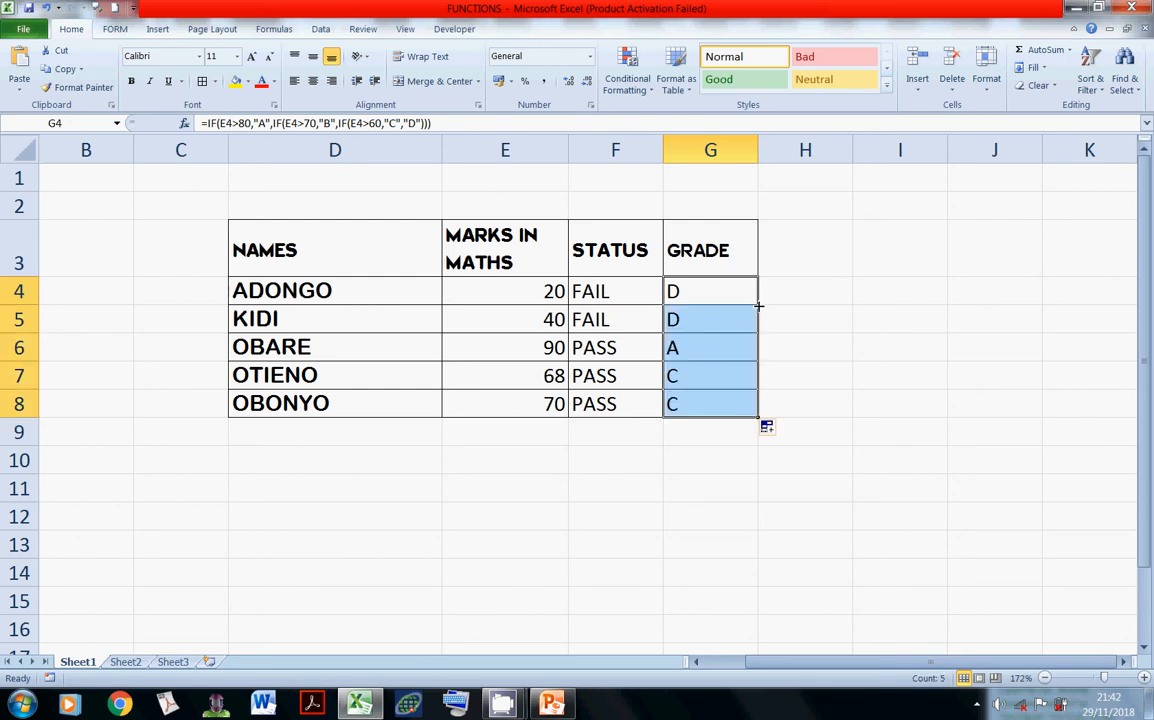
pyautogui.click(750, 384)
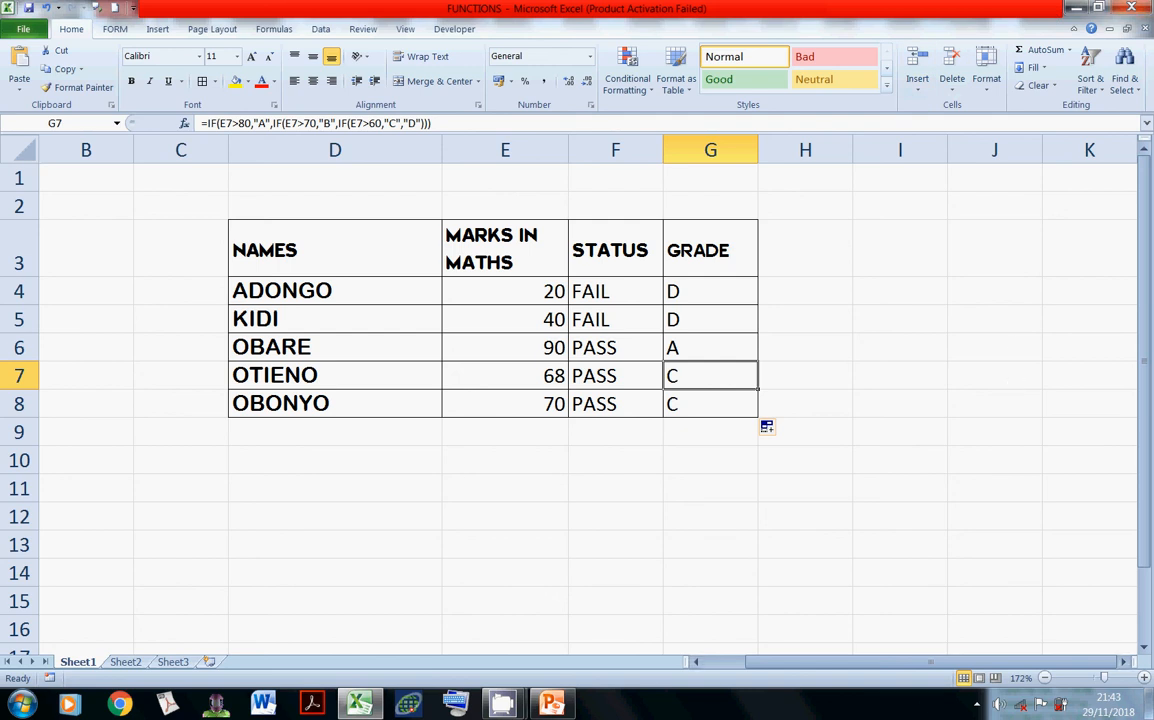
pyautogui.click(500, 706)
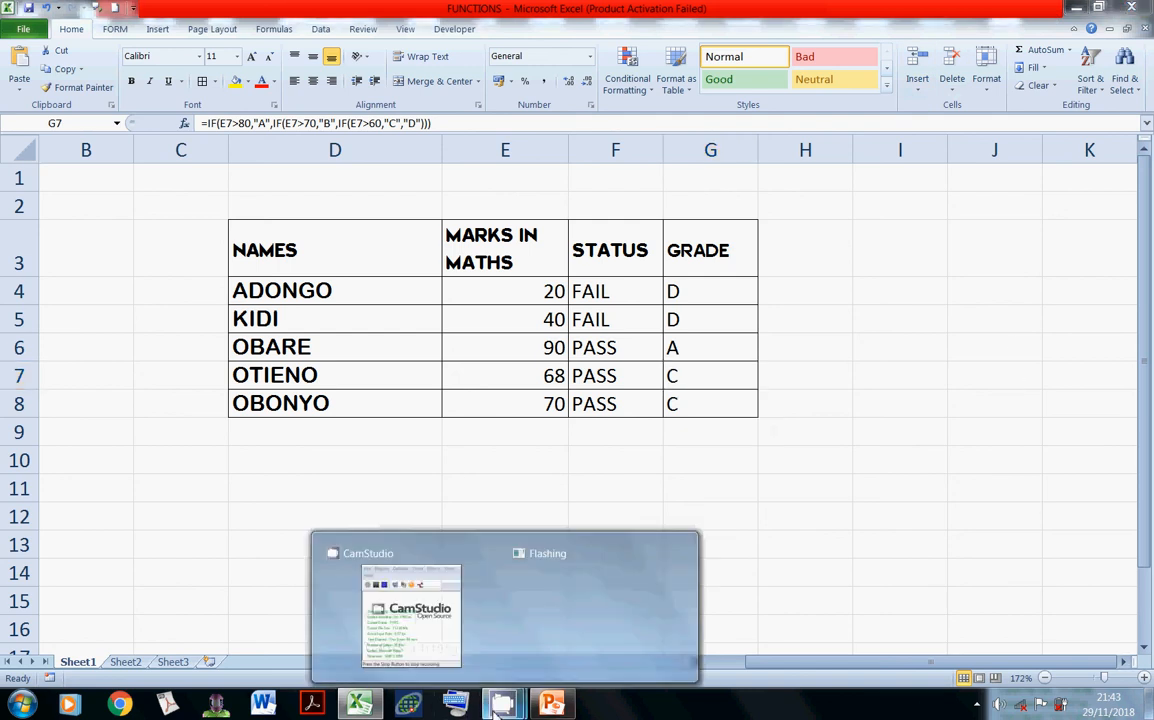
pyautogui.click(396, 615)
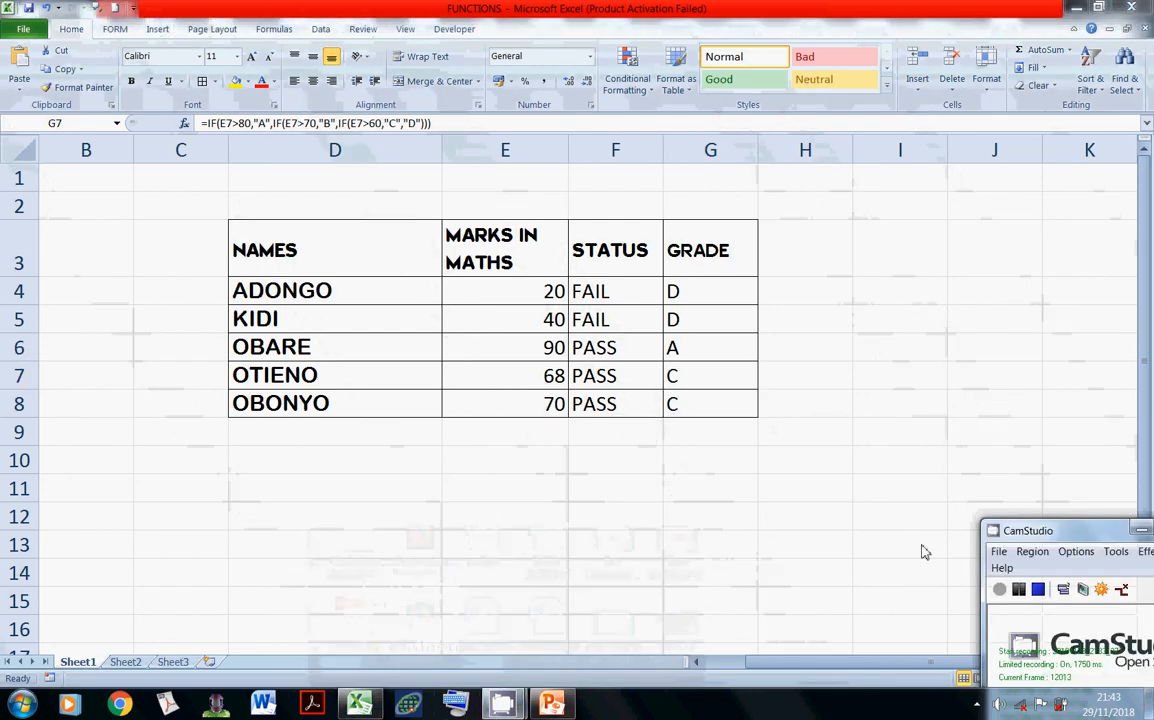
pyautogui.click(1000, 553)
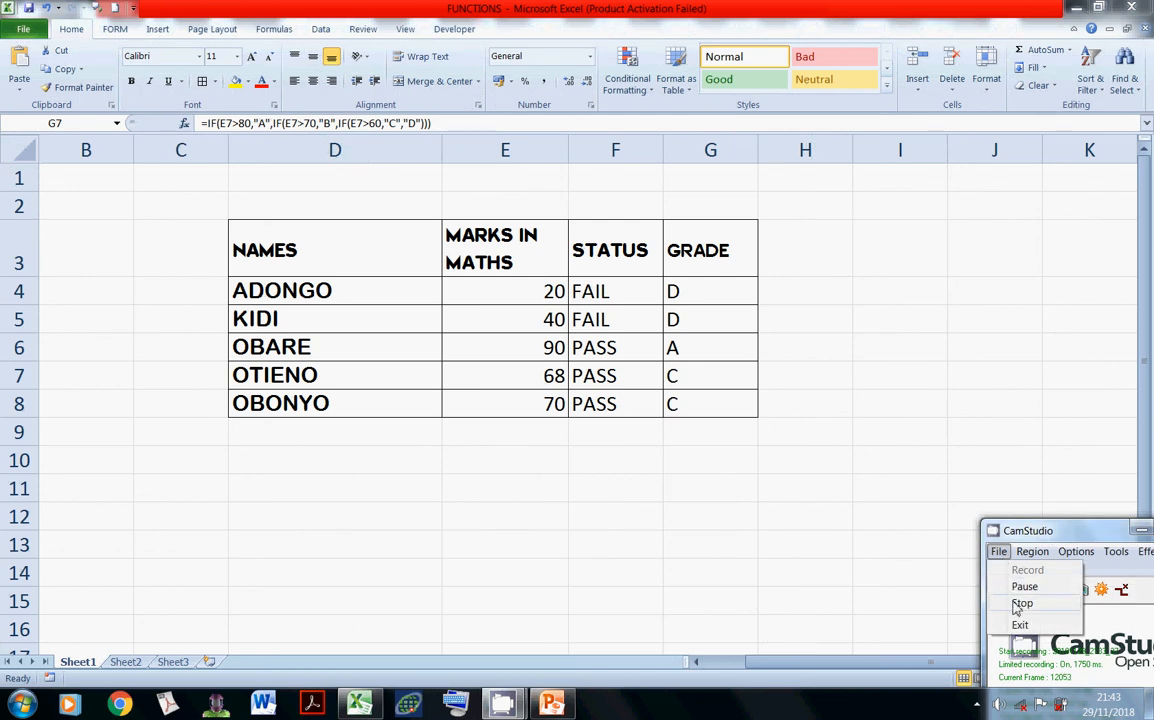